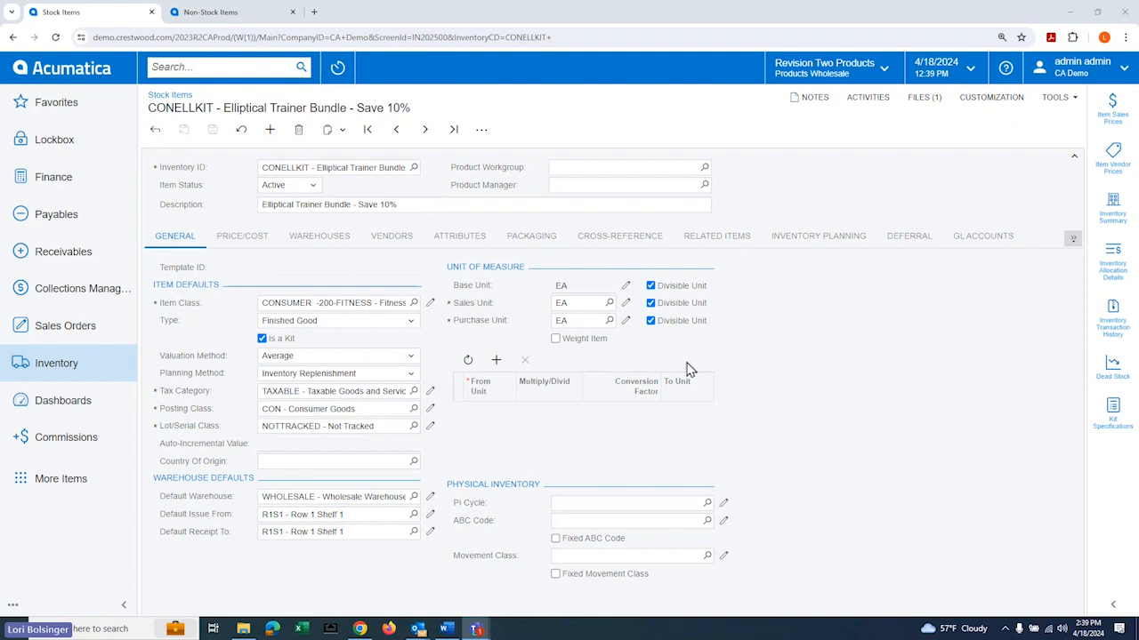
Step: Review the kit specifications of the CONELLKIT stock item, including its stock components, and close the specifications view
click(1113, 425)
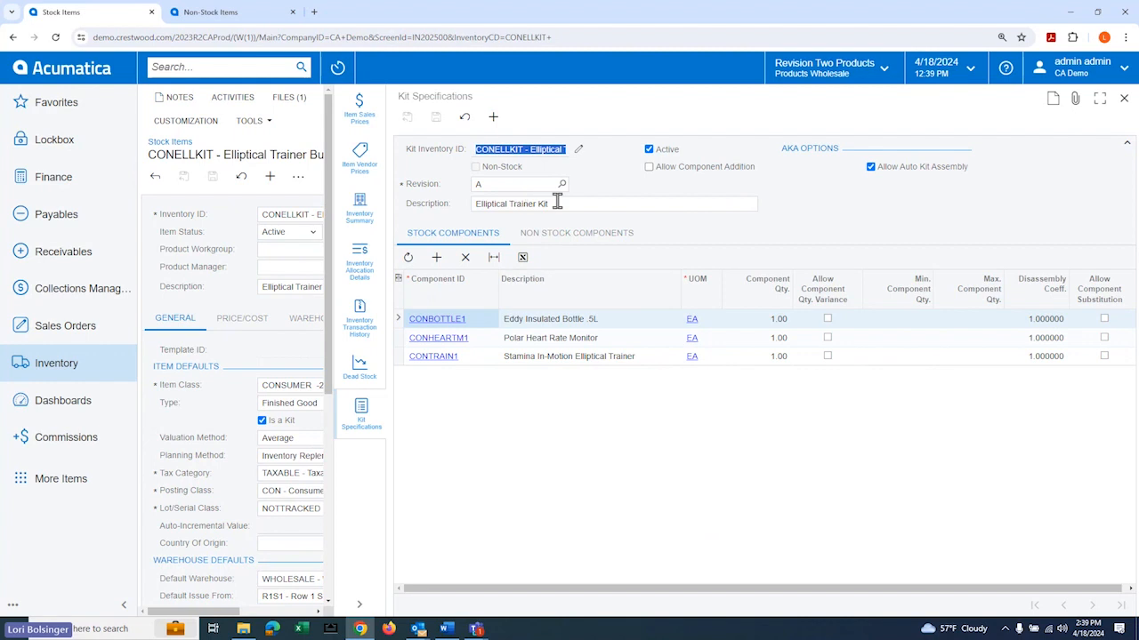
click(361, 608)
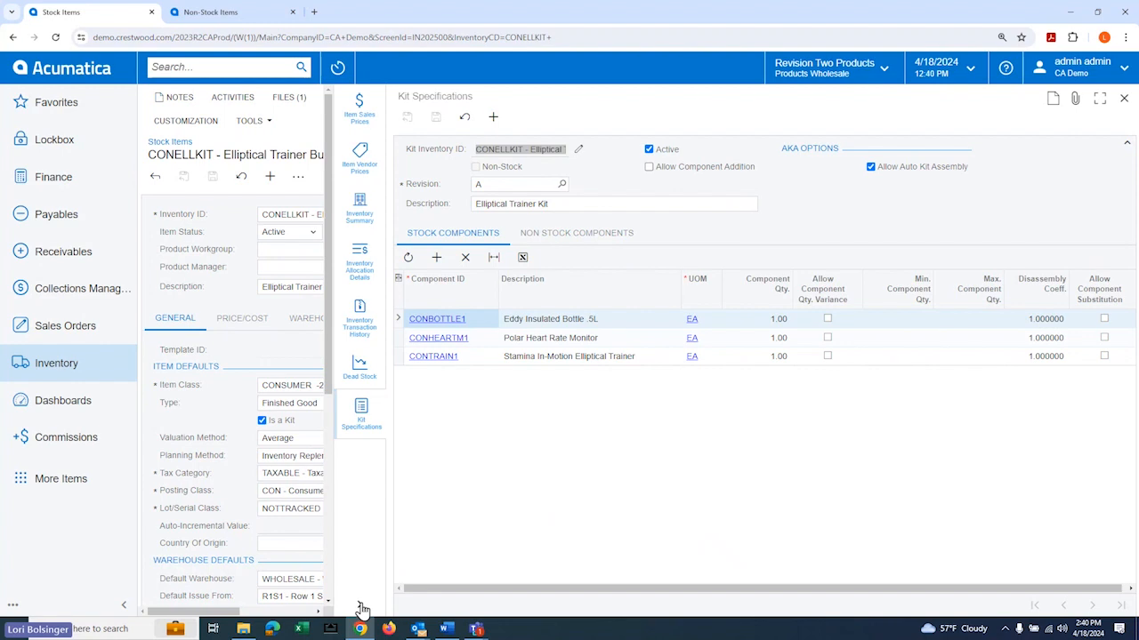
click(362, 607)
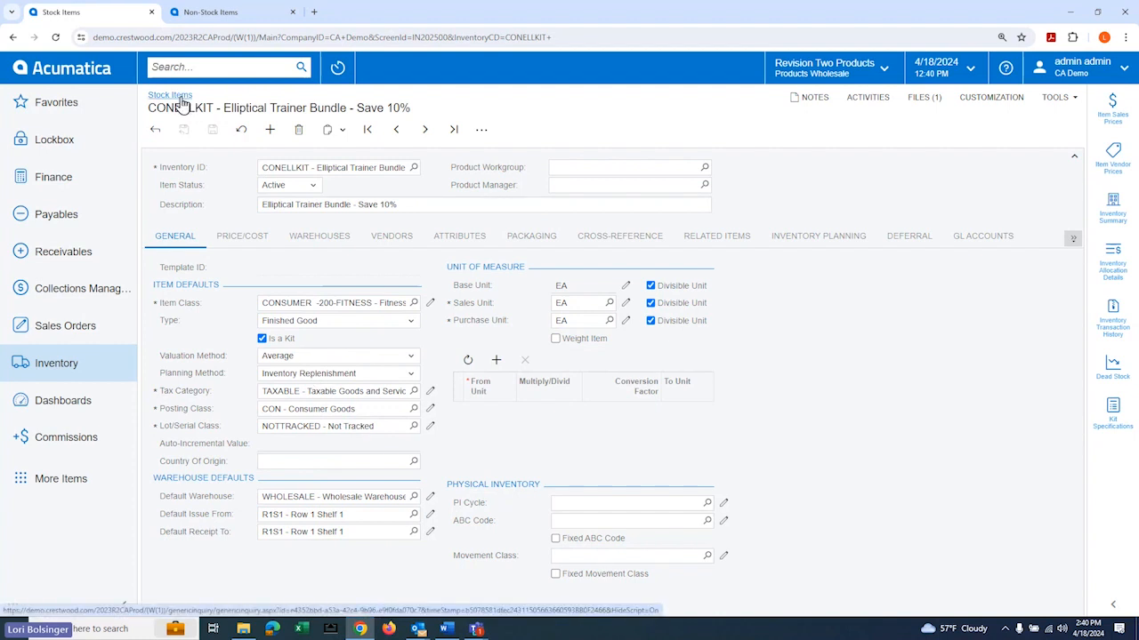
click(262, 338)
Step: Open Kit Assembly in a new browser tab and start a new production record
click(58, 372)
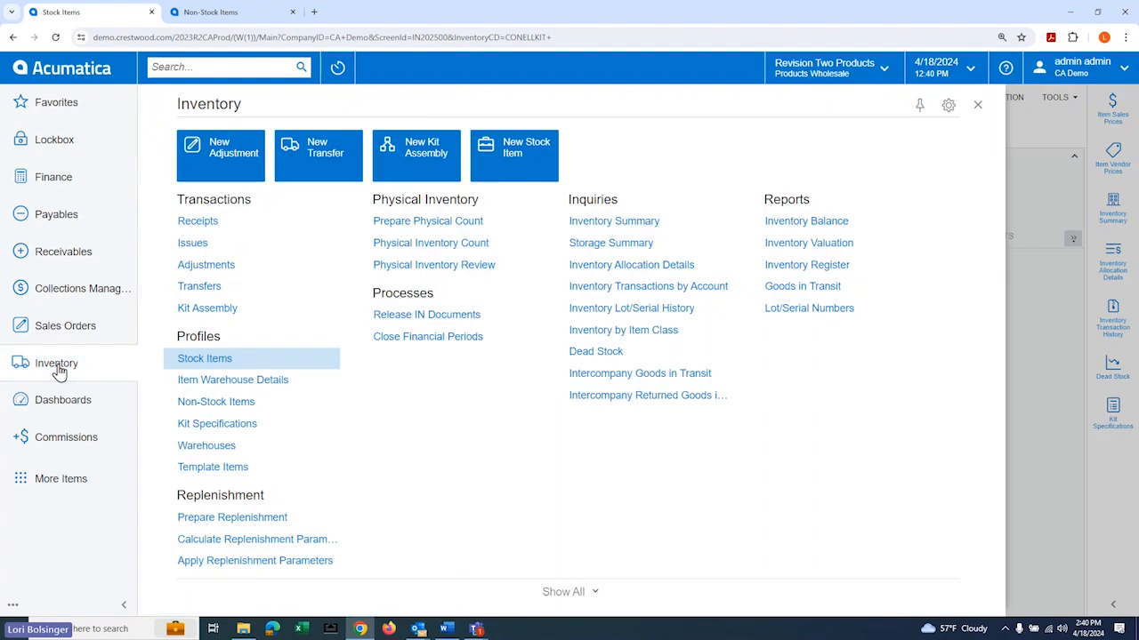
right_click(219, 316)
click(227, 333)
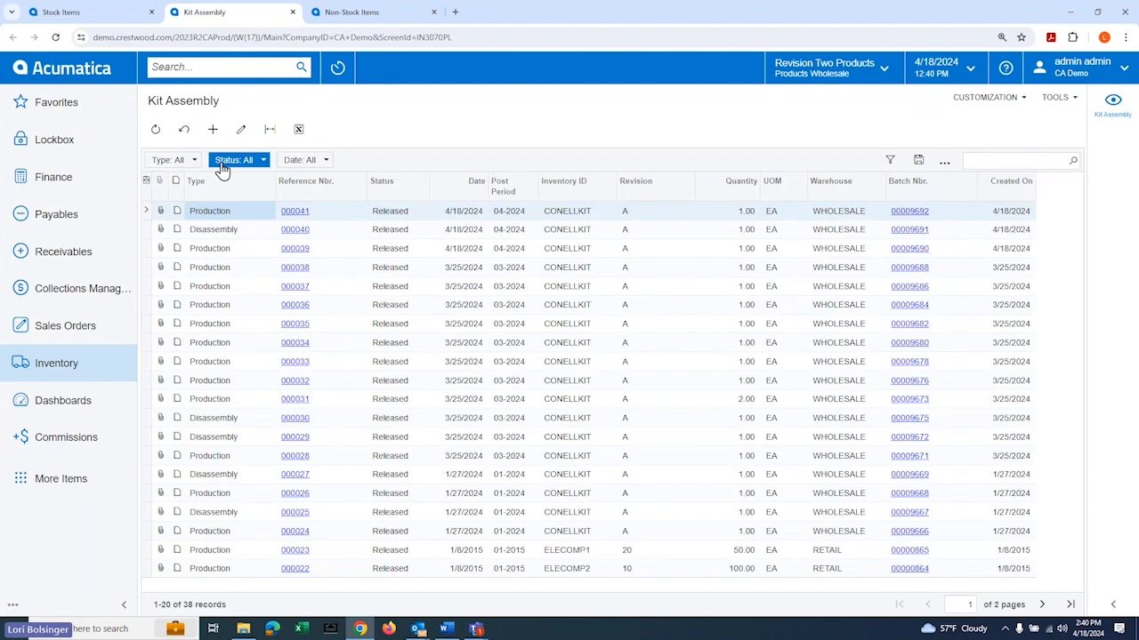
click(212, 130)
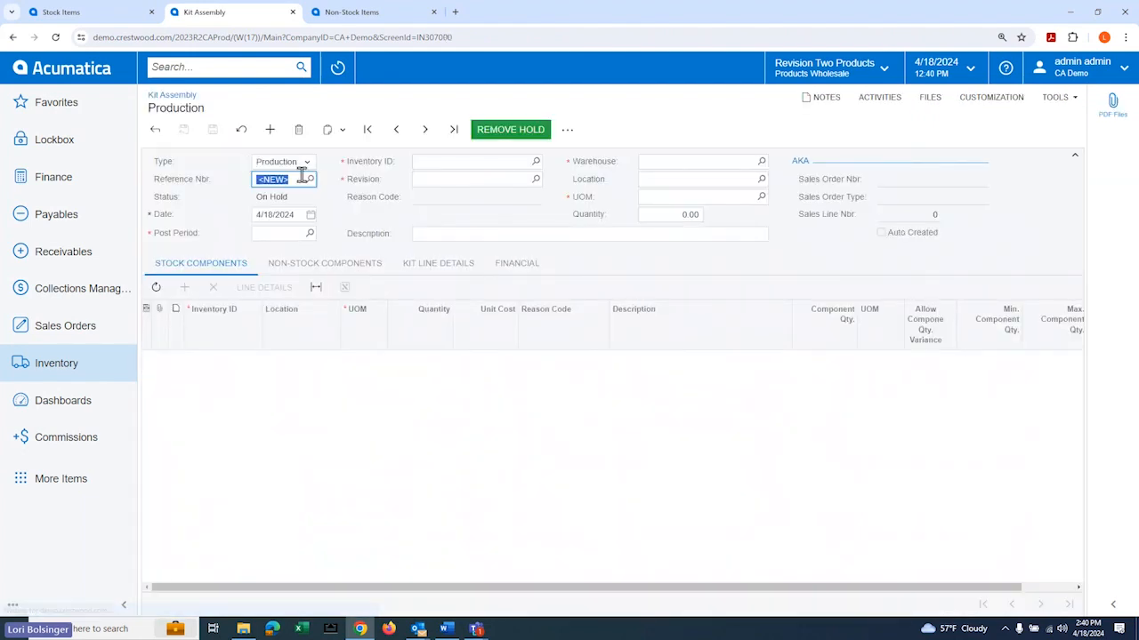
Step: Select CONELLKIT as the kit to assemble and set the assembly quantity to 1
click(521, 160)
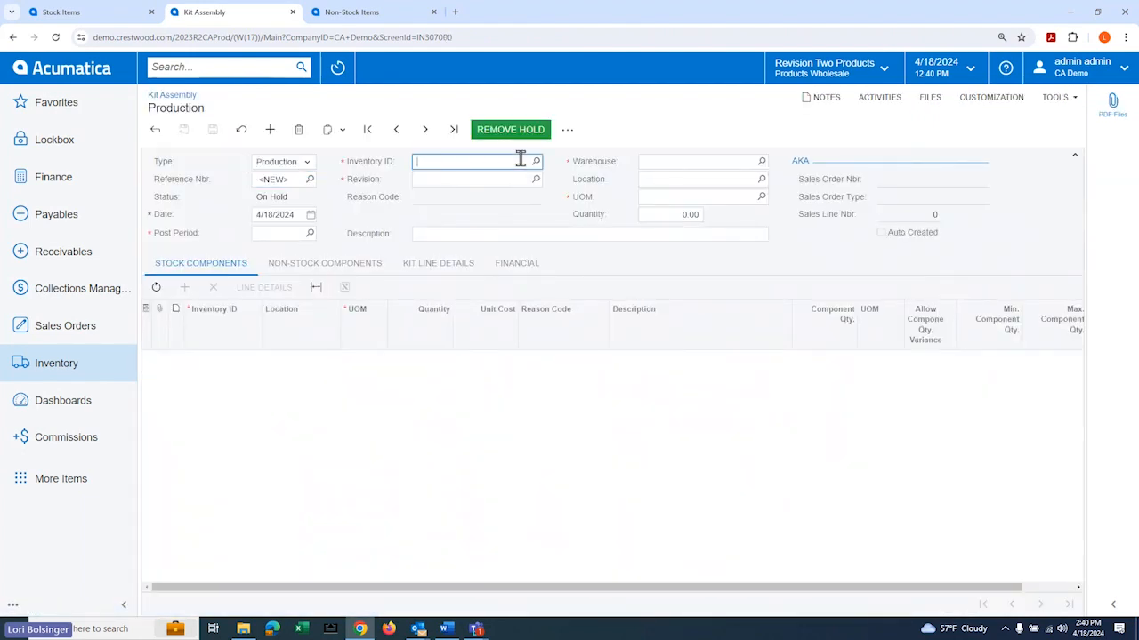
click(536, 161)
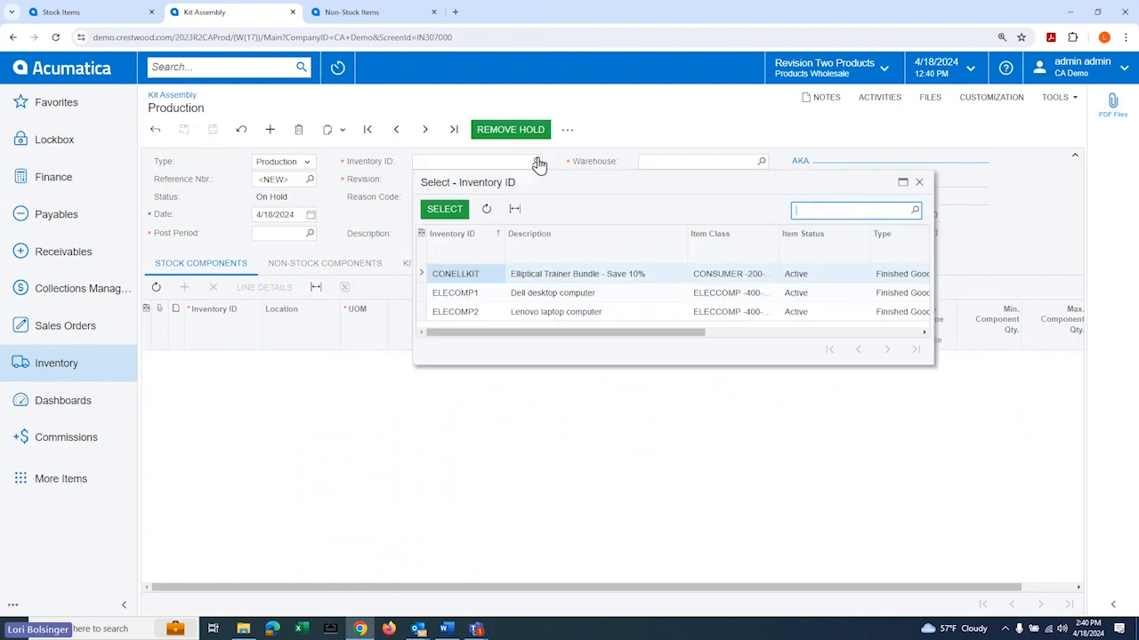
double_click(493, 275)
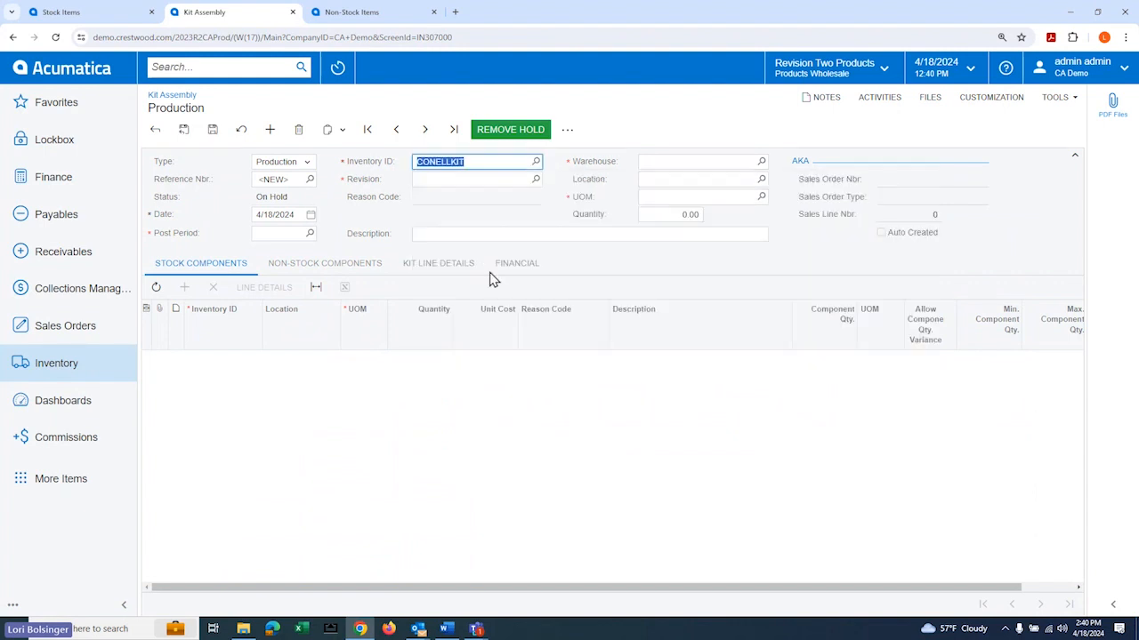
click(672, 214)
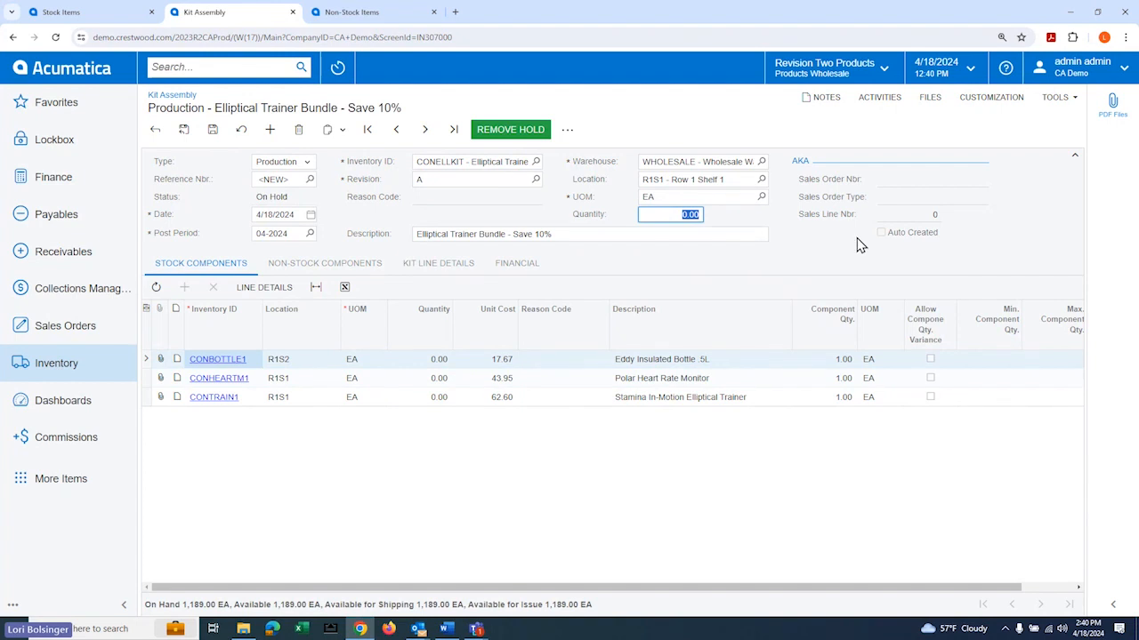
text(1)
click(859, 240)
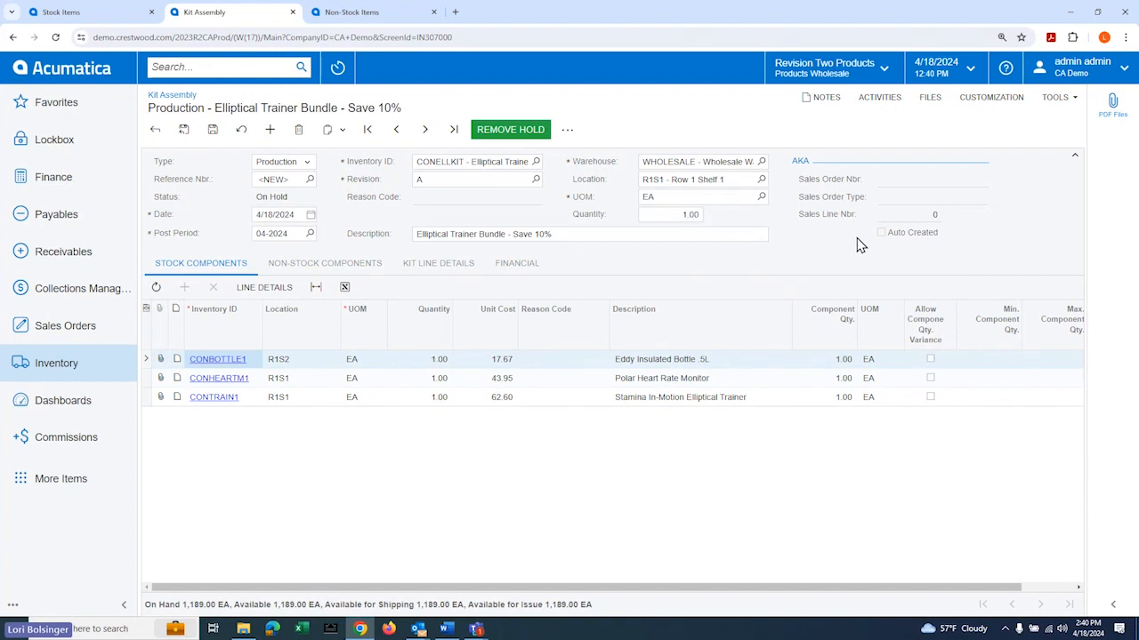
Step: Check the availability of the CONHEARTM1 and CONTRAIN1 components and close the kit assembly without saving it
click(268, 381)
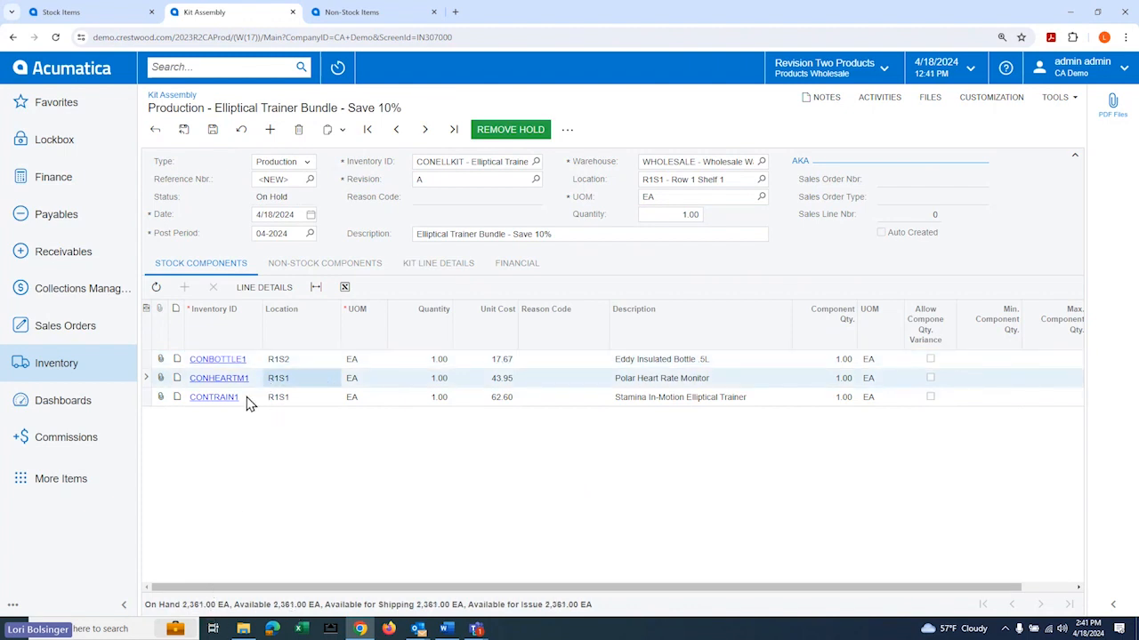
click(249, 401)
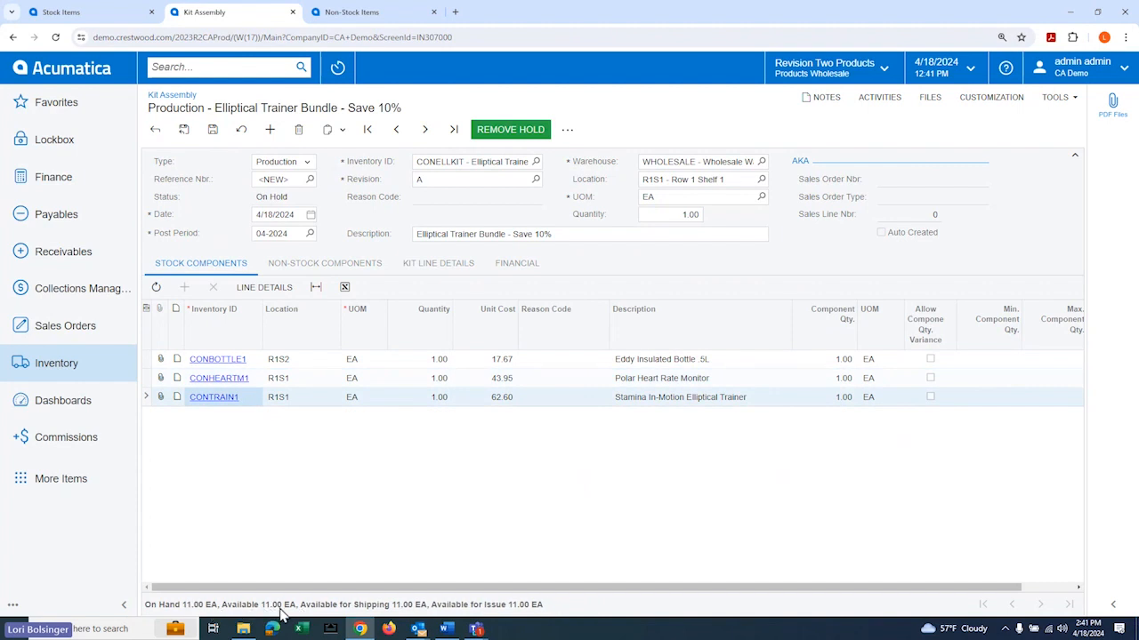
click(672, 218)
click(294, 16)
click(622, 114)
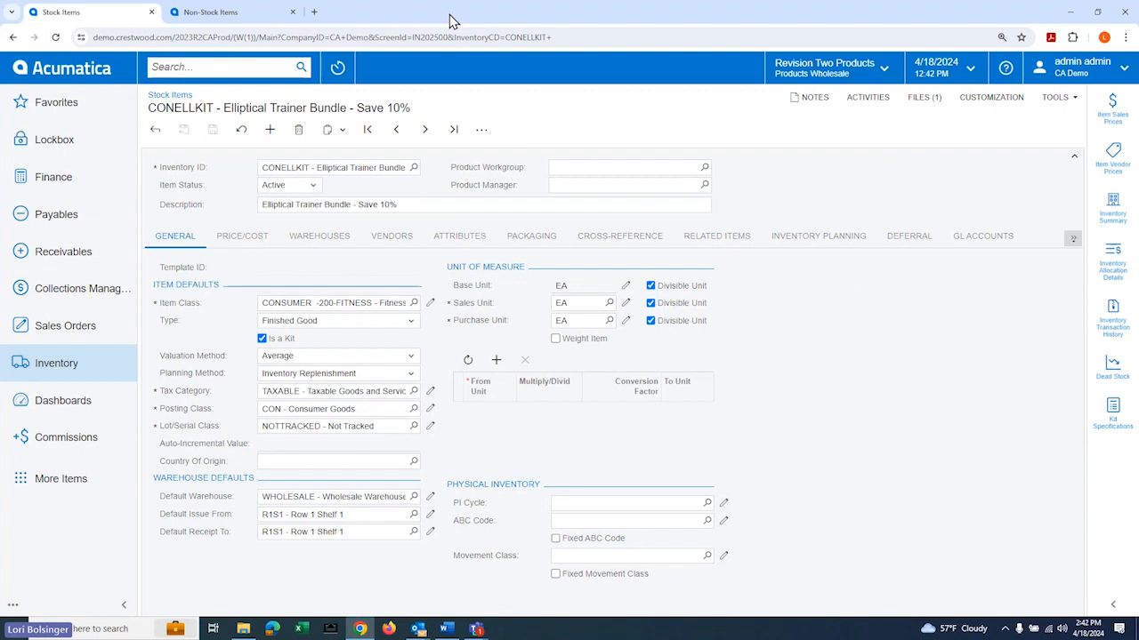
Step: Review the kit specifications and stock components of the NSELLKIT non-stock item, and close the specifications view
click(237, 15)
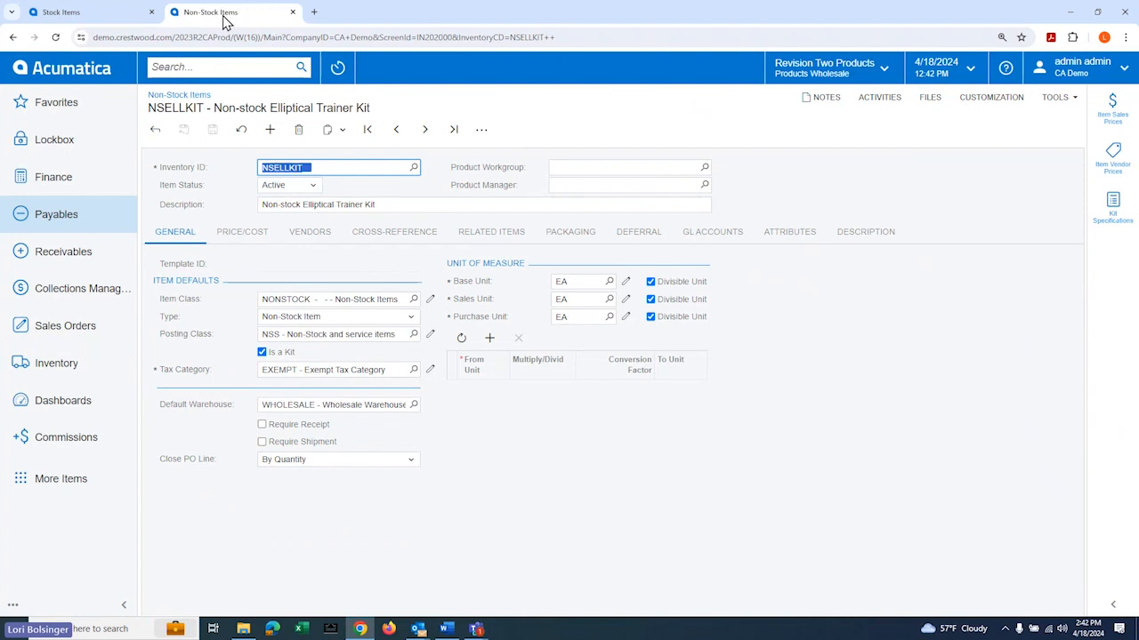
click(1111, 210)
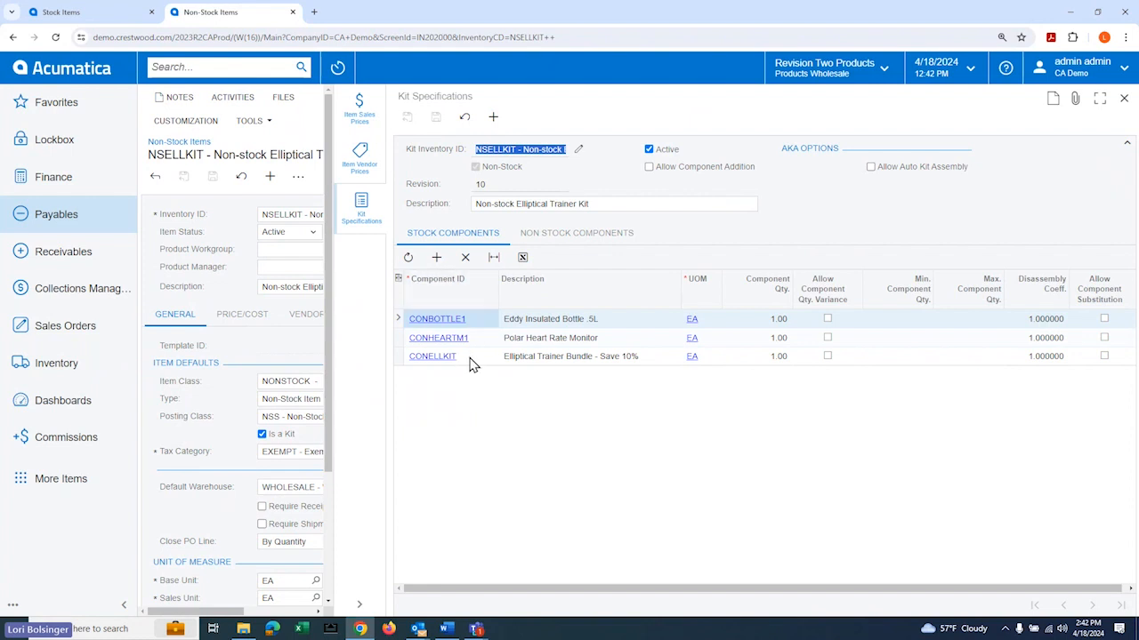
click(359, 607)
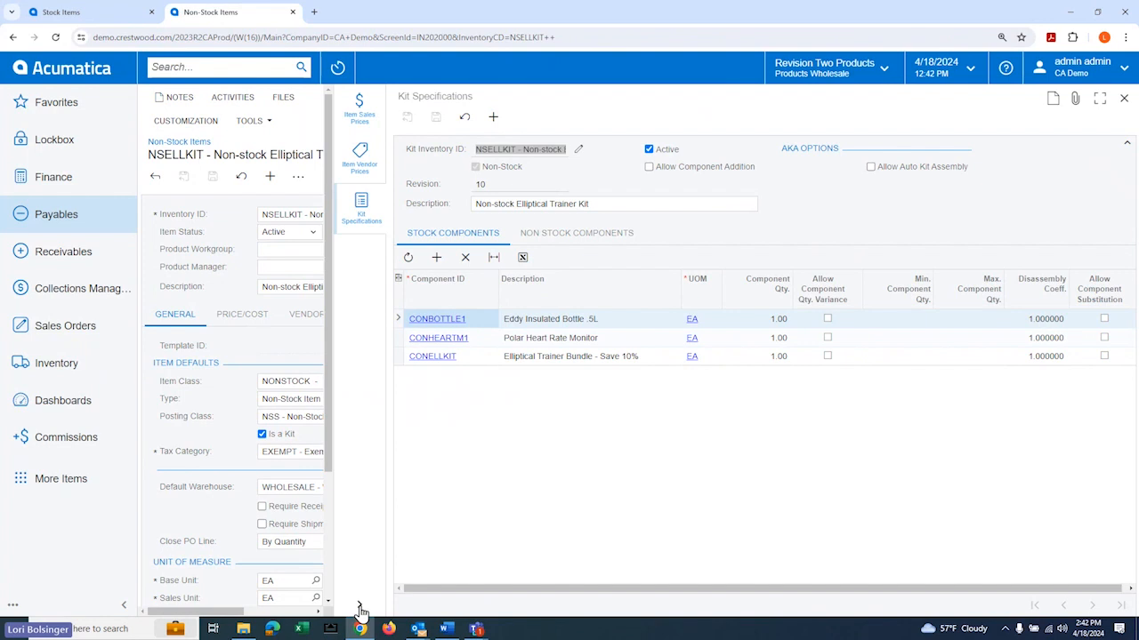
click(360, 607)
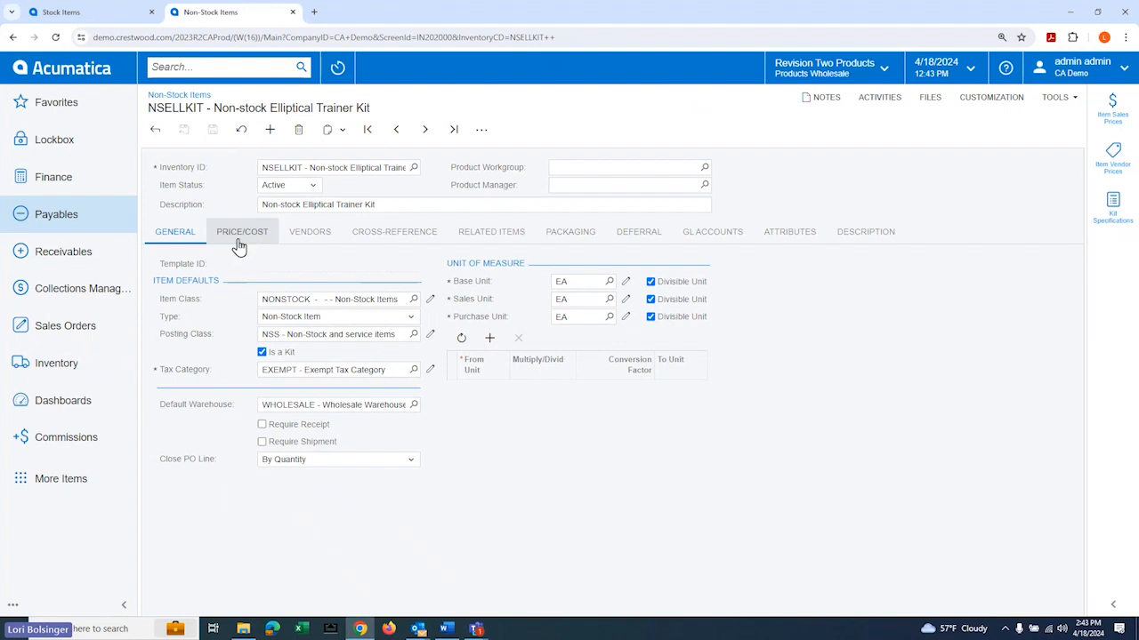
Step: Examine the available Type and Valuation Method options of the CONELLKIT stock item, keeping Finished Good and Average
click(113, 16)
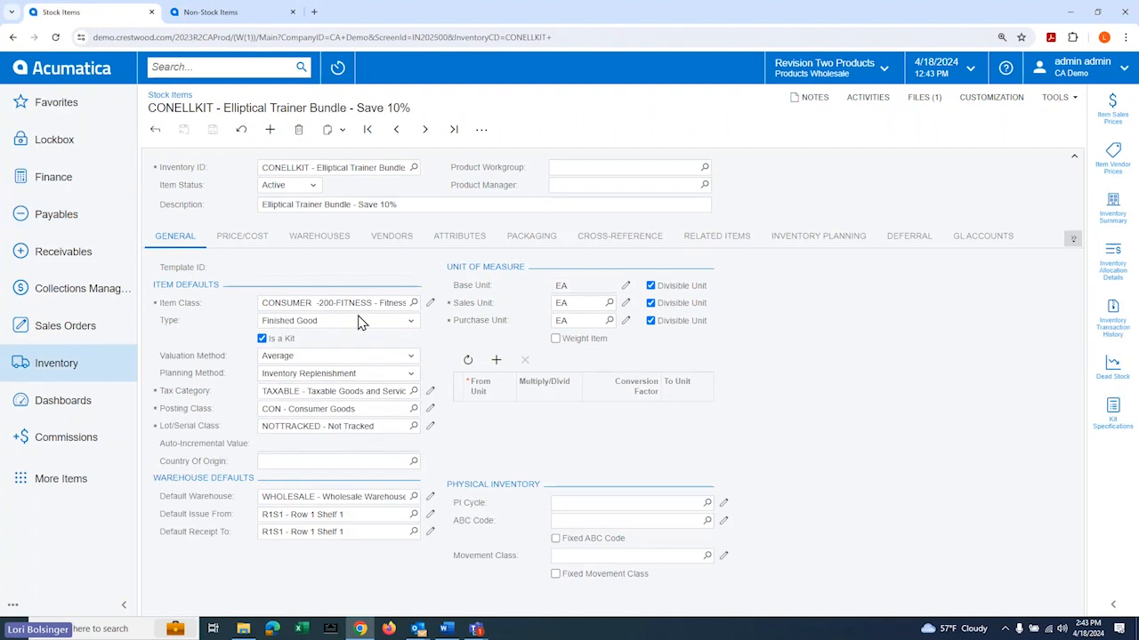
click(411, 322)
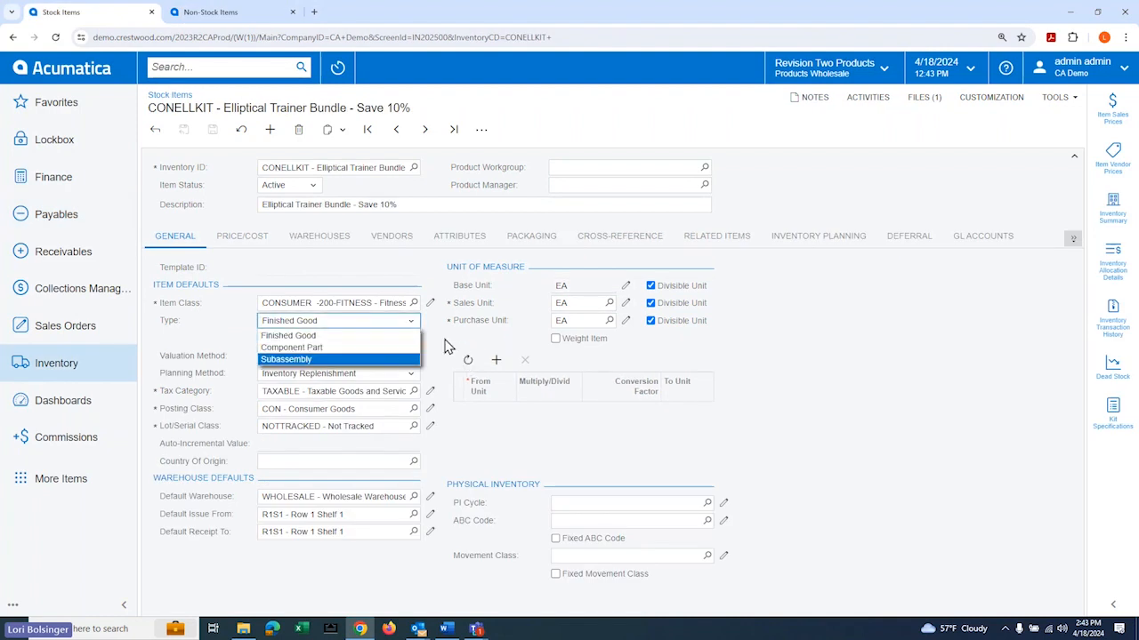
click(447, 345)
click(411, 356)
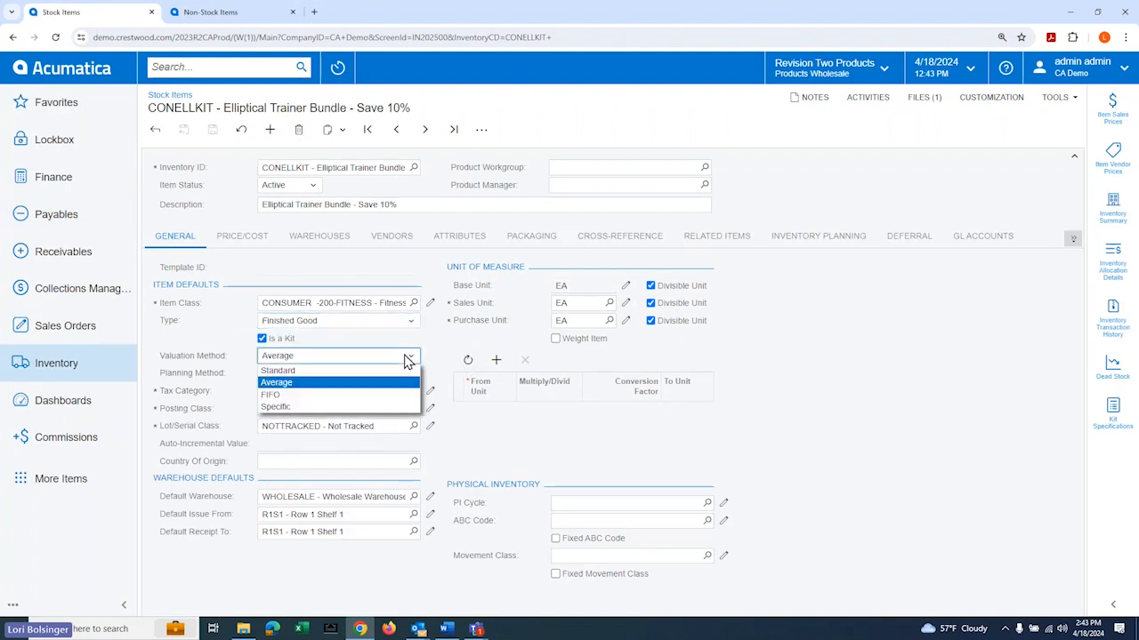
click(296, 384)
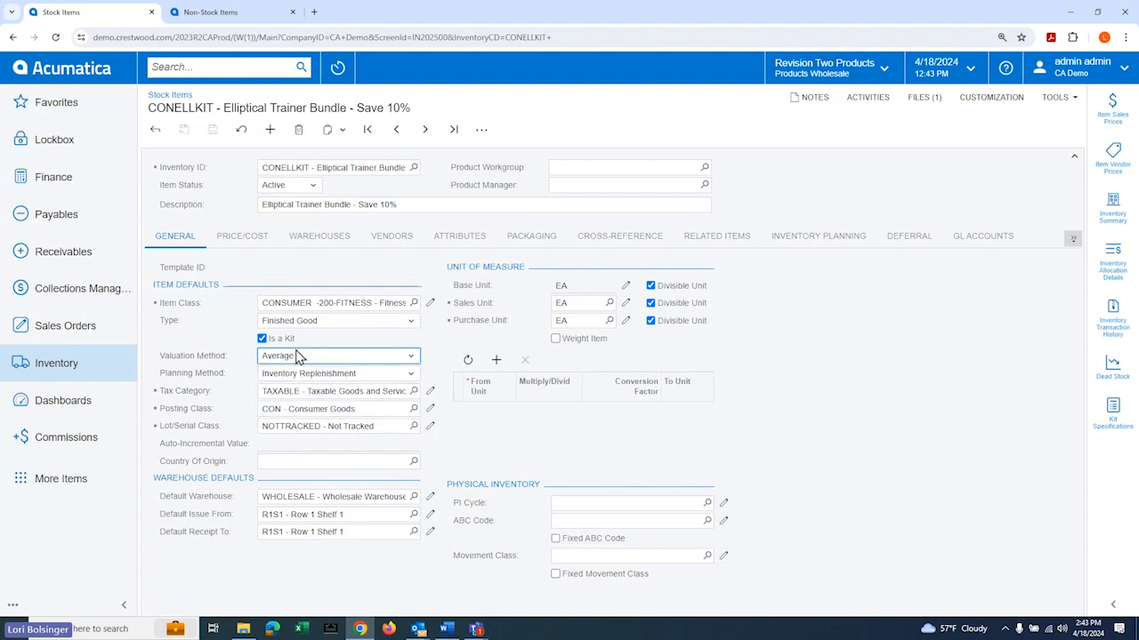
click(413, 359)
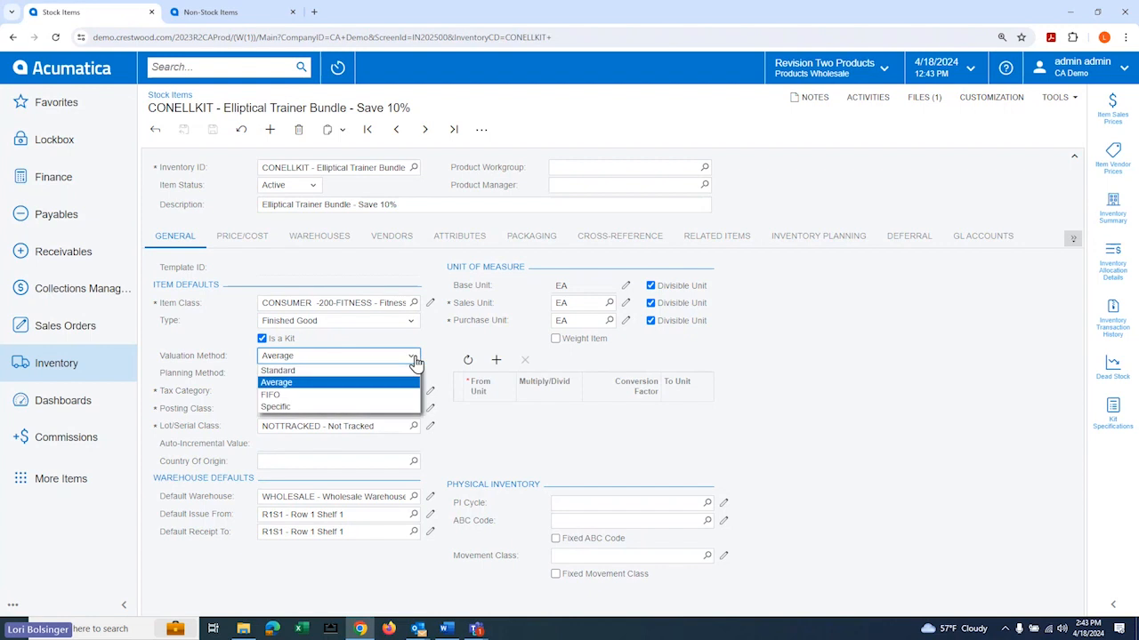
click(303, 382)
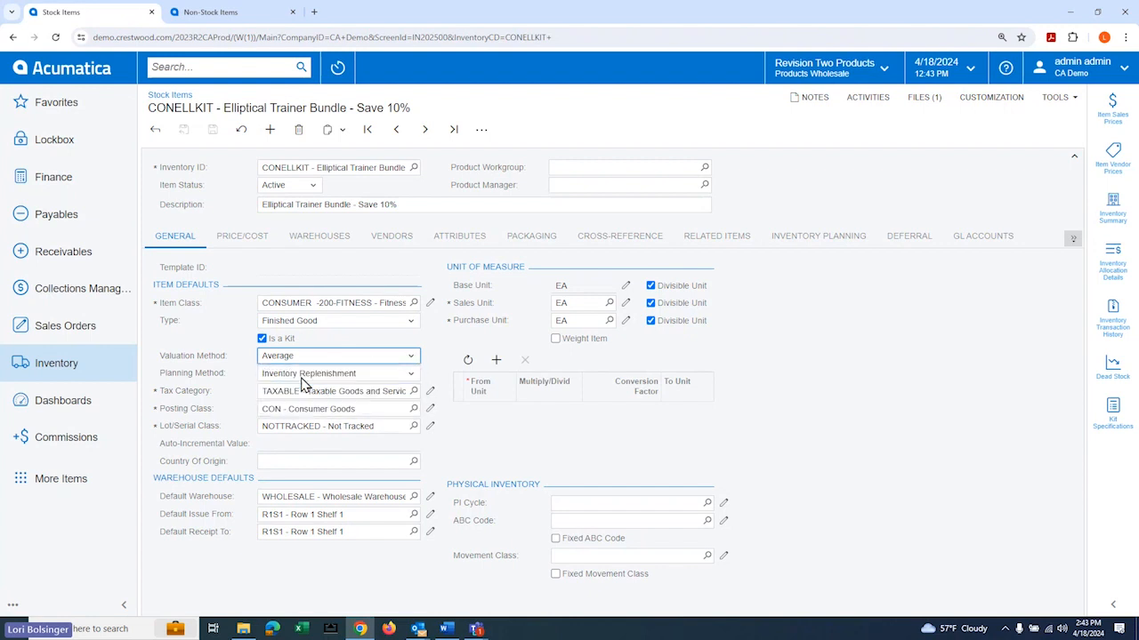
Step: Examine the price and standard cost settings of the NSELLKIT non-stock item and close its browser tab
click(224, 12)
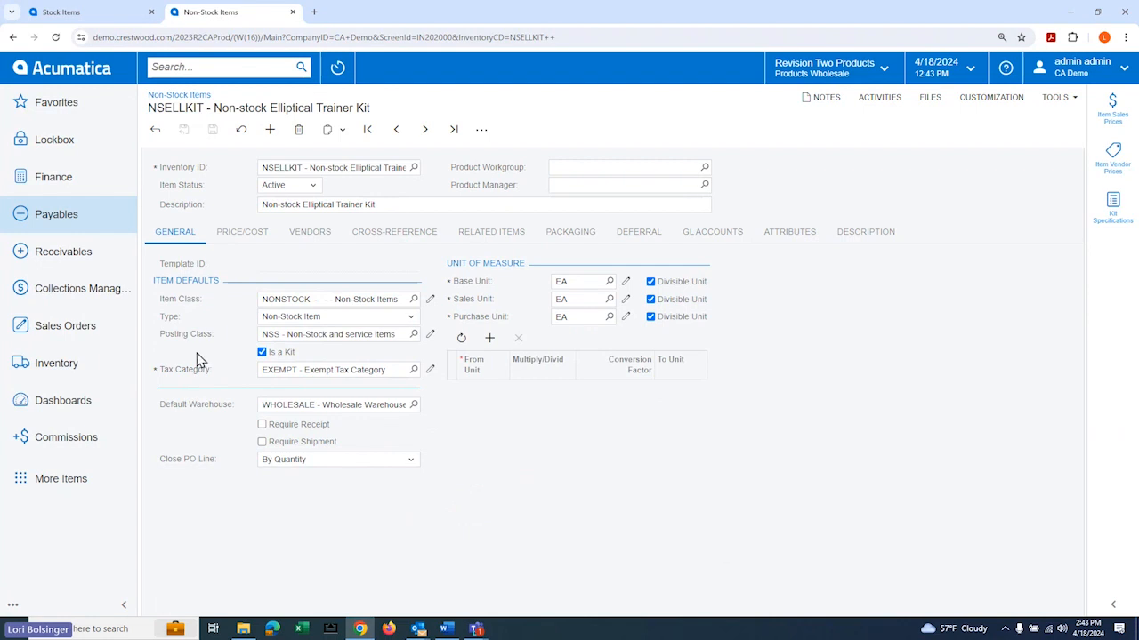
click(243, 235)
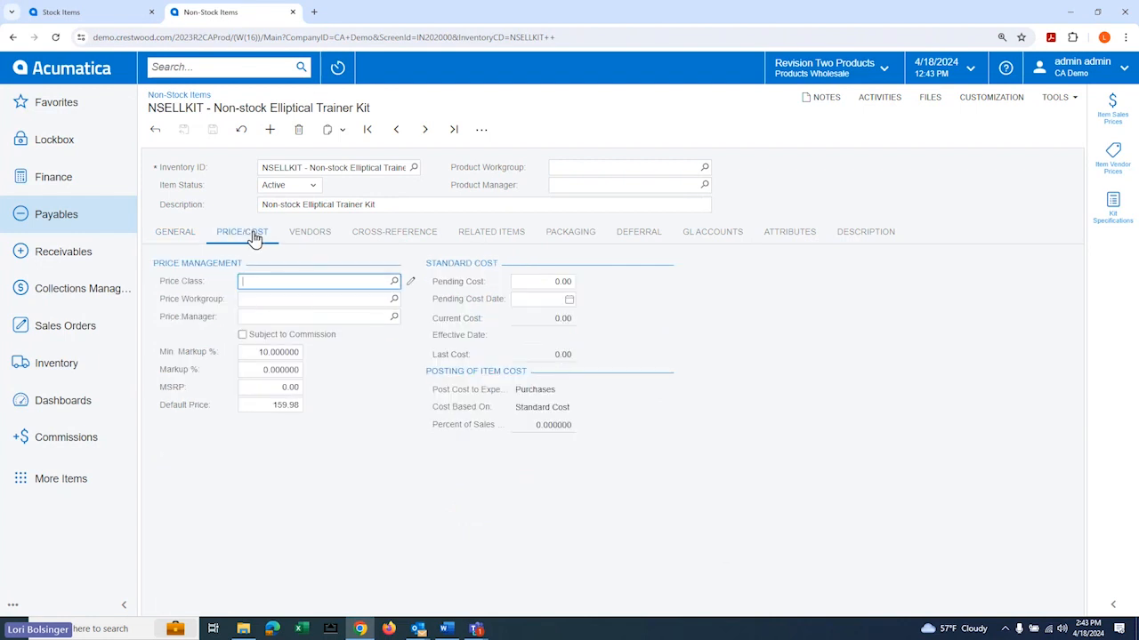
click(546, 281)
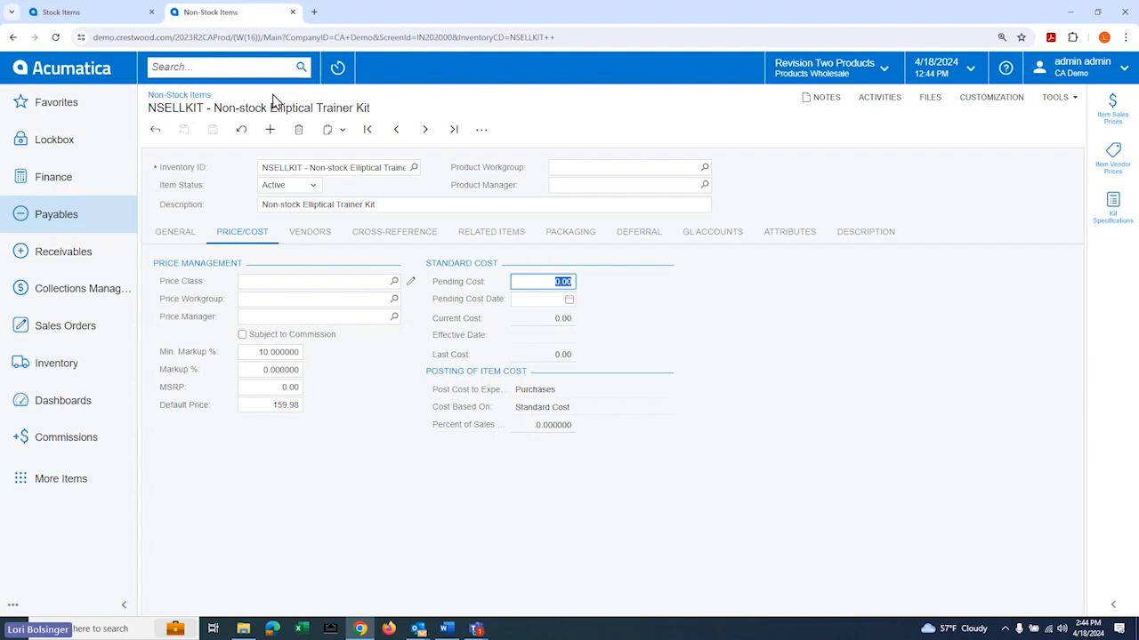
click(294, 11)
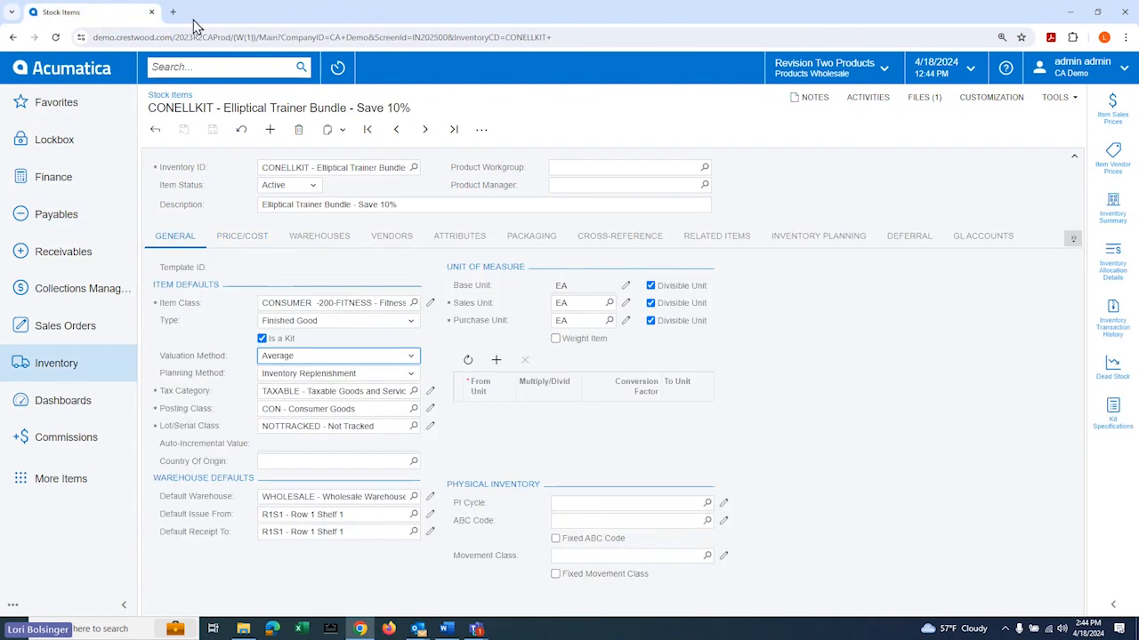
Step: Start a new sales order of type SO for the customer Alta Ace
click(71, 339)
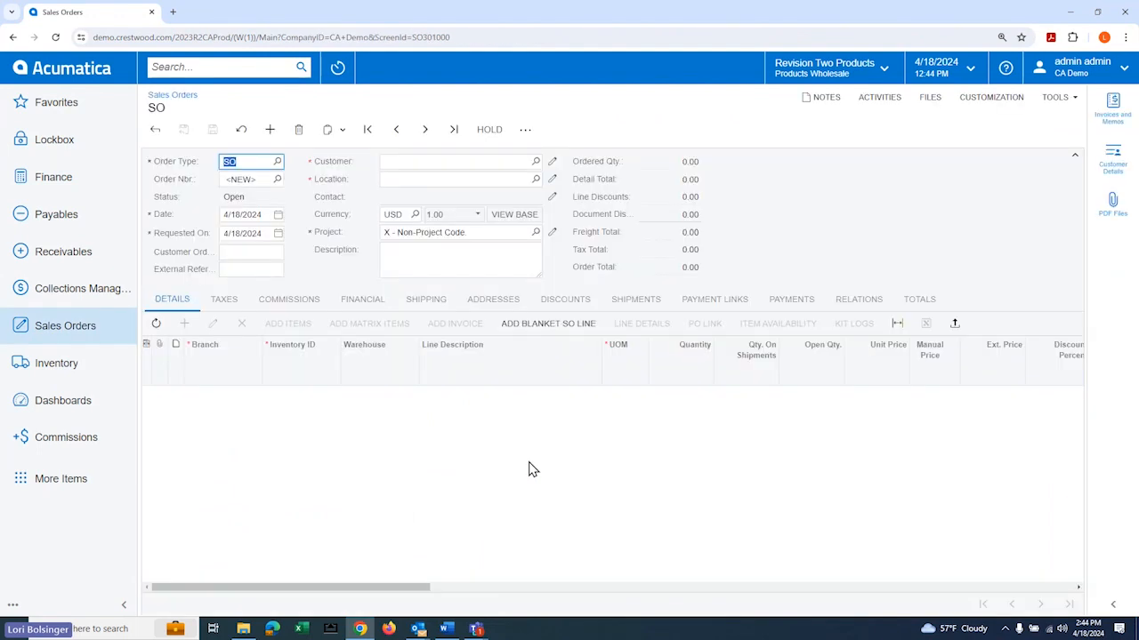
click(452, 160)
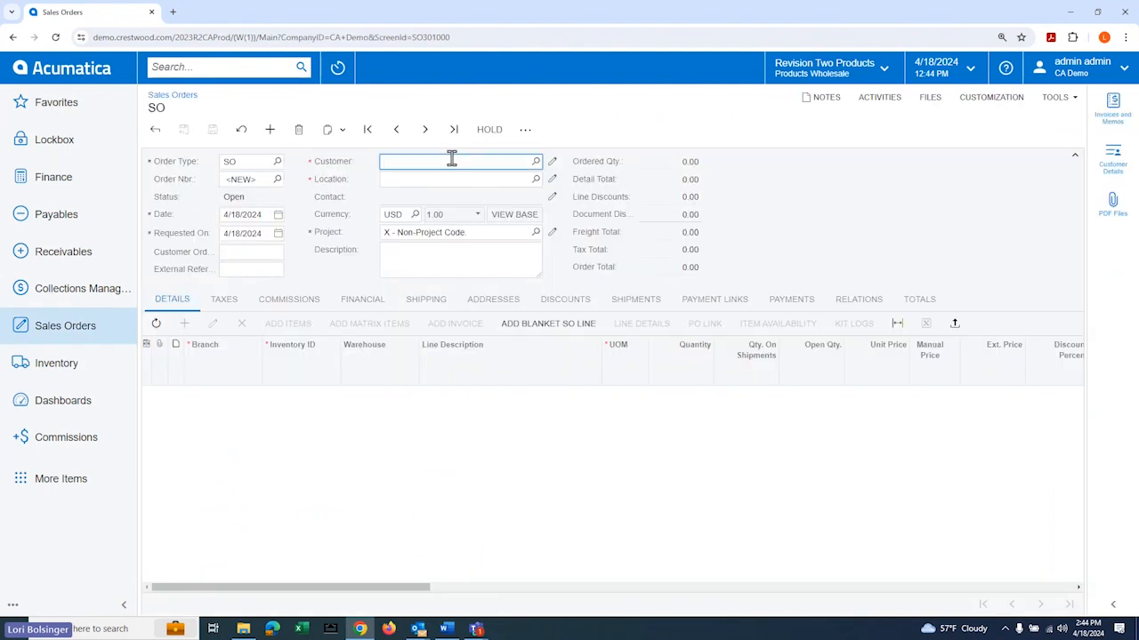
text(alta)
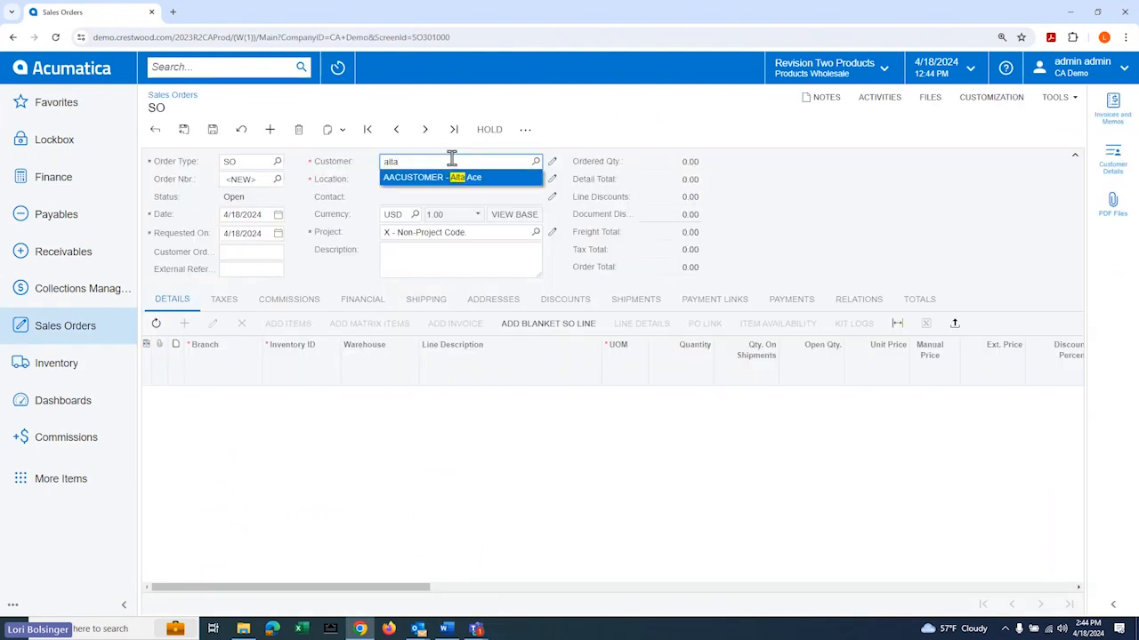
click(442, 178)
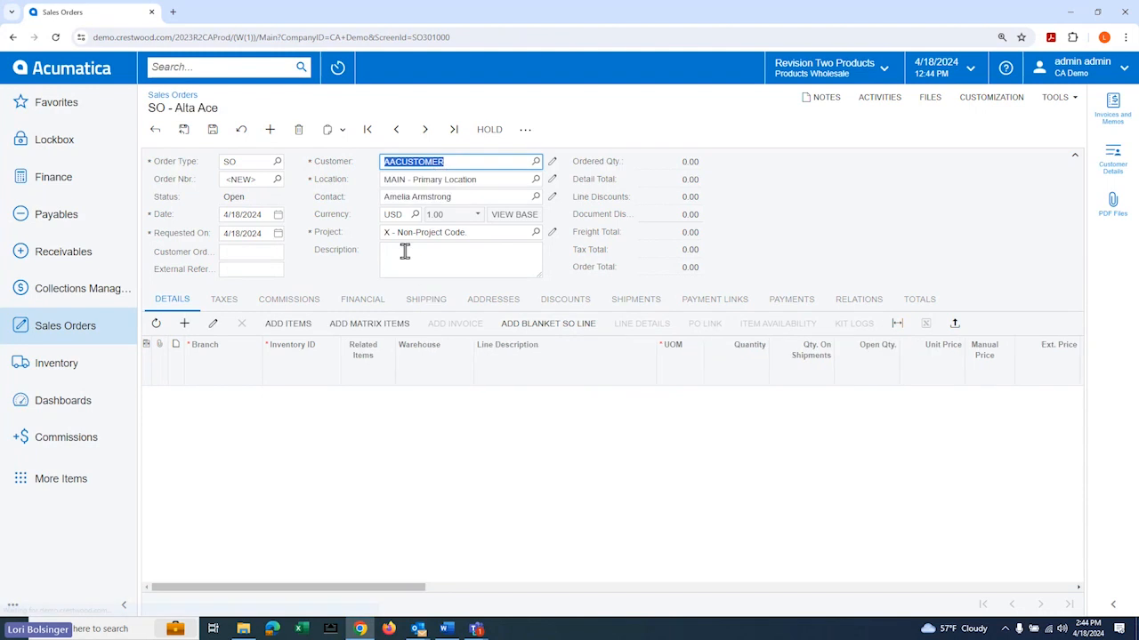
Step: Add an order line for the CONELLKIT elliptical trainer bundle with a quantity of 2
click(184, 323)
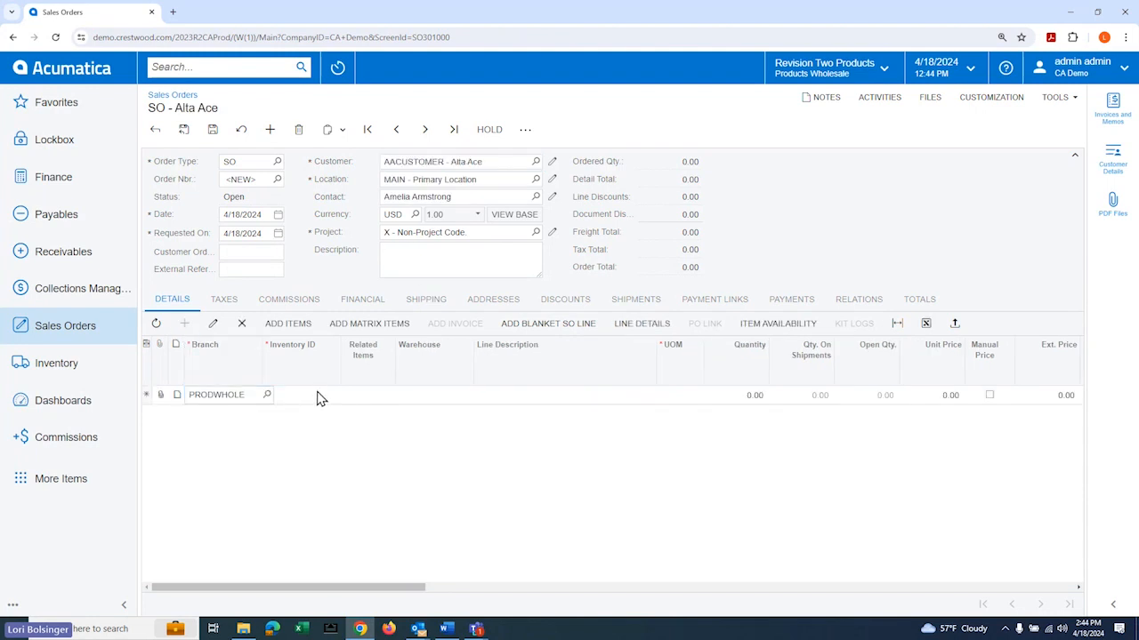
click(318, 396)
text(ellipt)
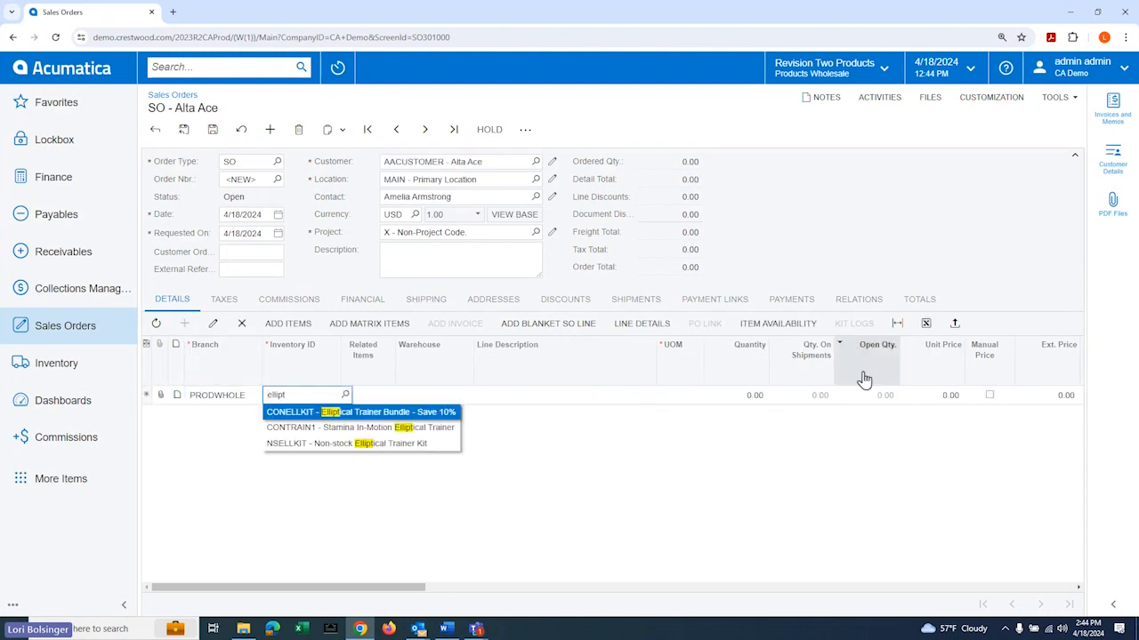
click(407, 412)
click(752, 399)
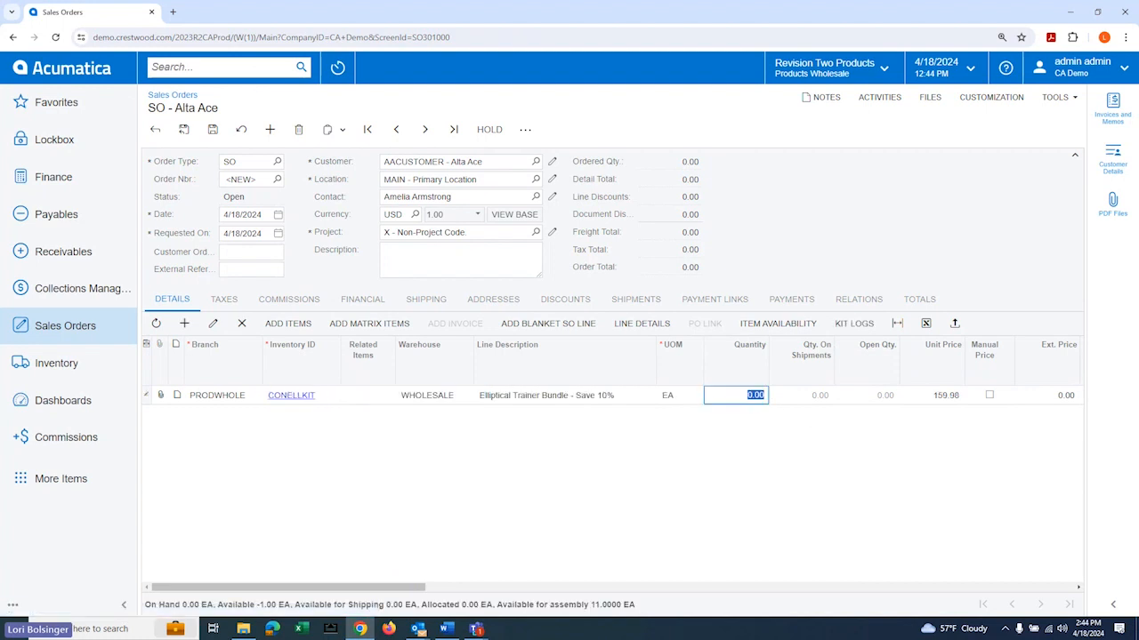
text(2)
key(Tab)
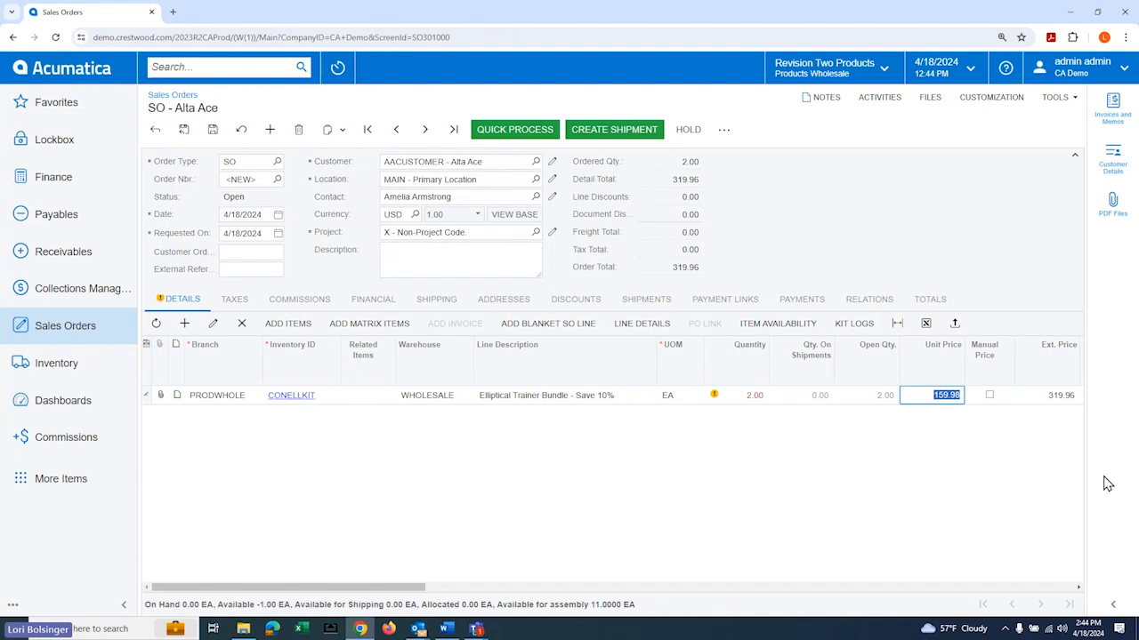
Step: Check the quantity warning on the CONELLKIT line and save the sales order
mouse_move(715, 398)
click(757, 395)
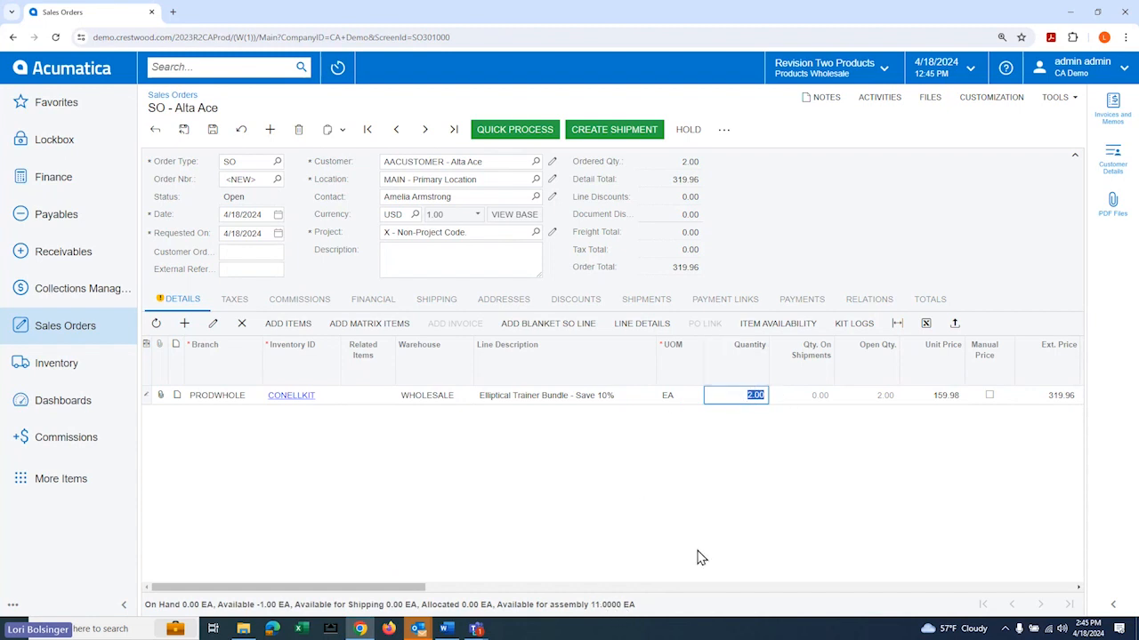
click(701, 495)
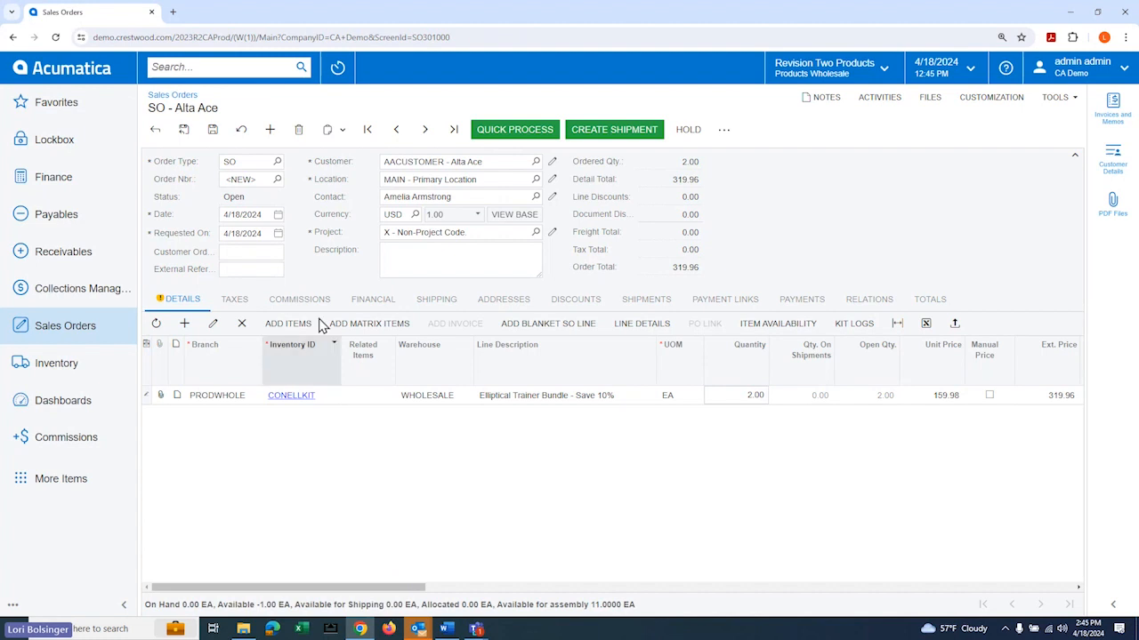
click(211, 131)
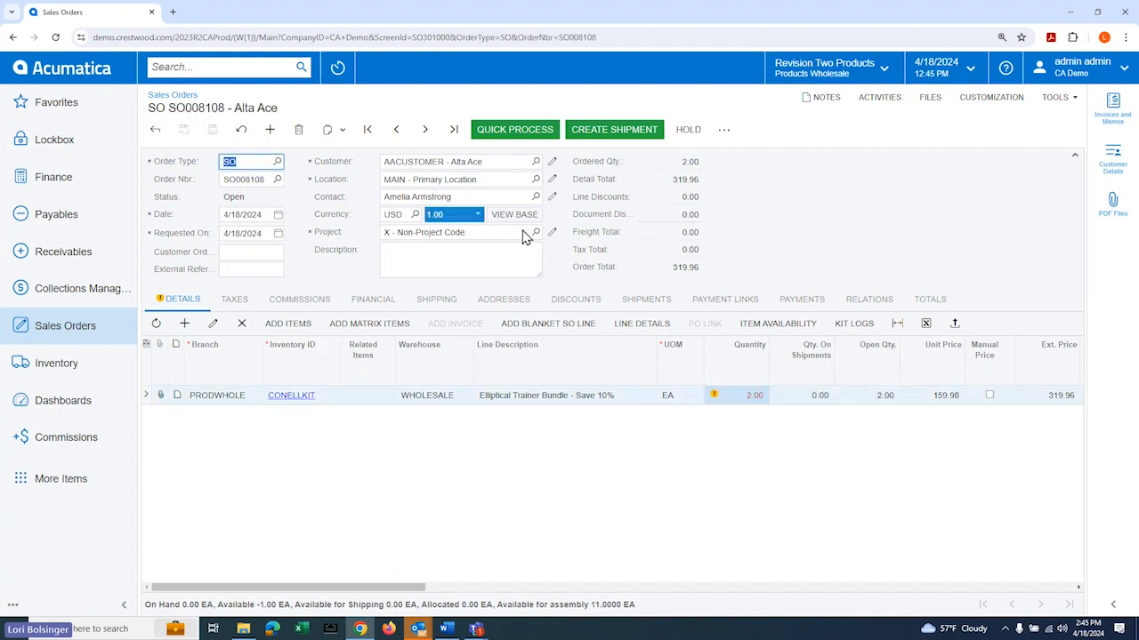
Step: Create a shipment from the sales order, dated 4/18/2024 and issued from the WHOLESALE warehouse
click(725, 132)
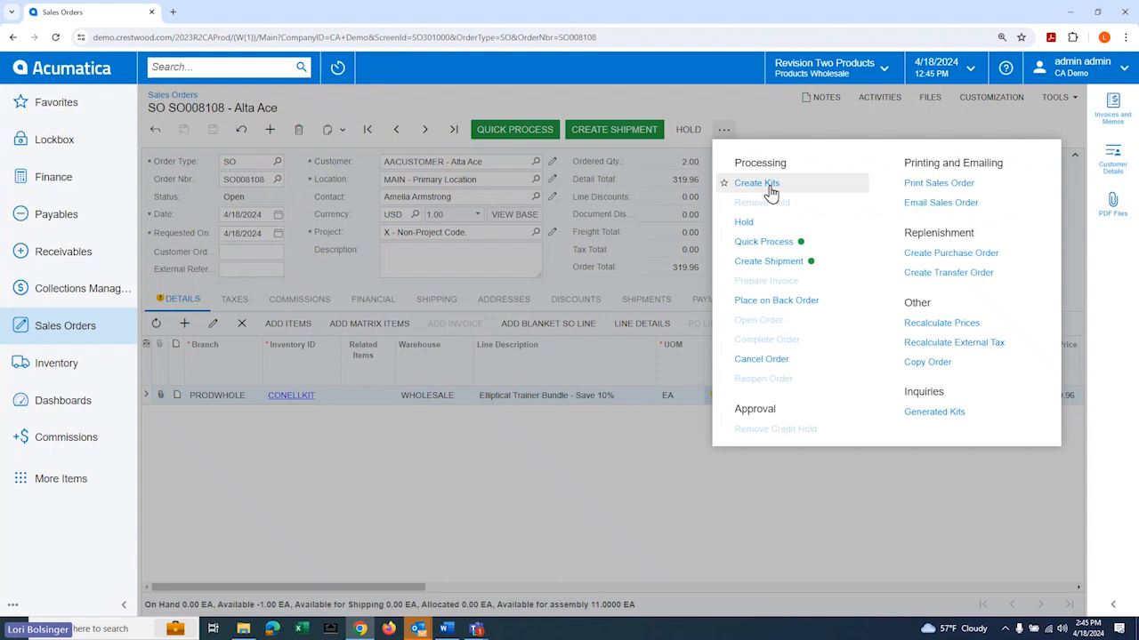
click(757, 128)
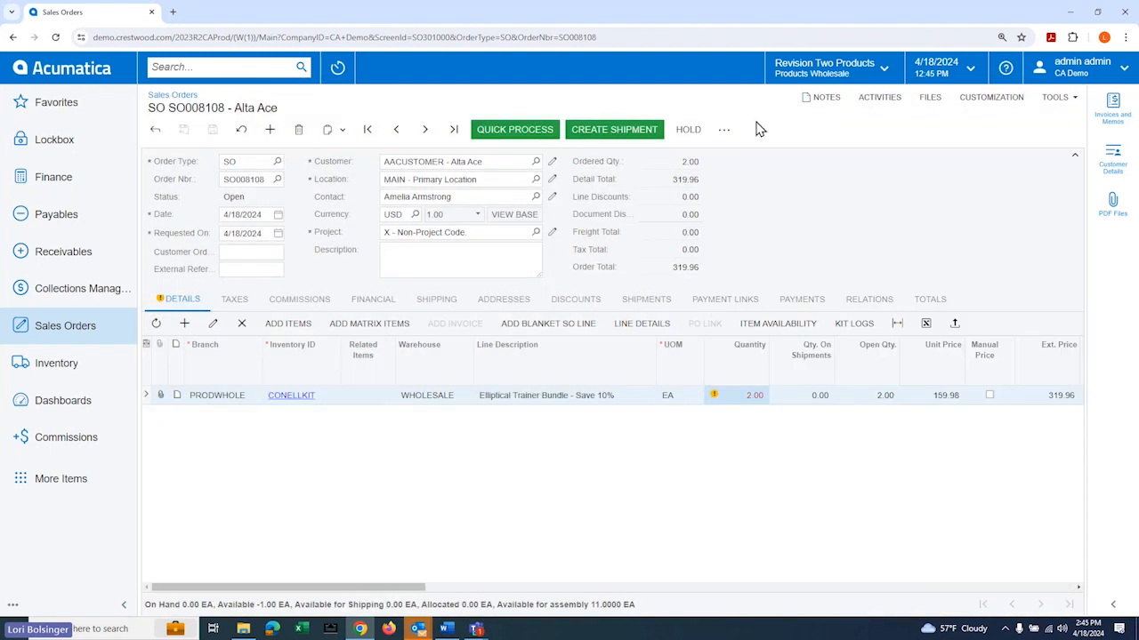
click(605, 132)
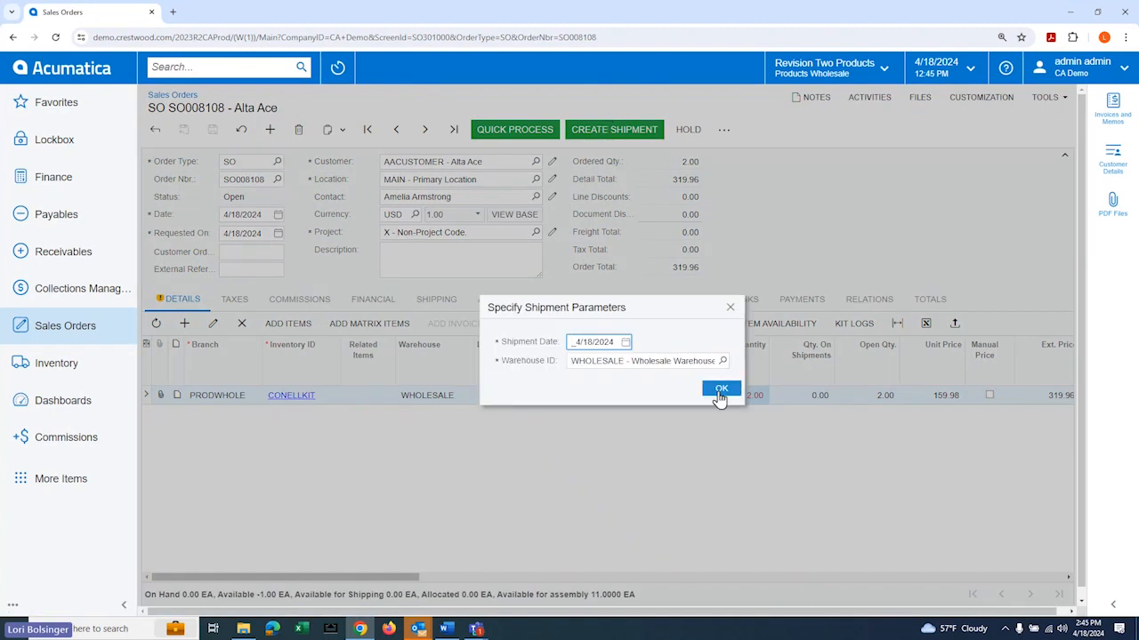
click(721, 389)
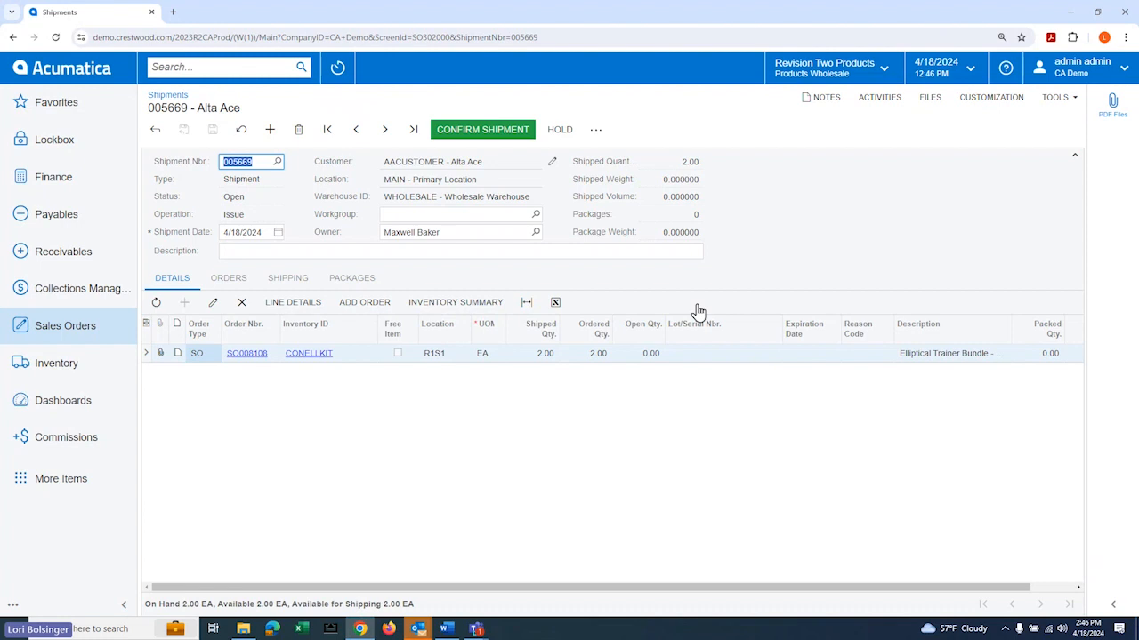
Step: Generate the shipment's pick list, review the kit components on it, and close the report and the completion notice
click(596, 134)
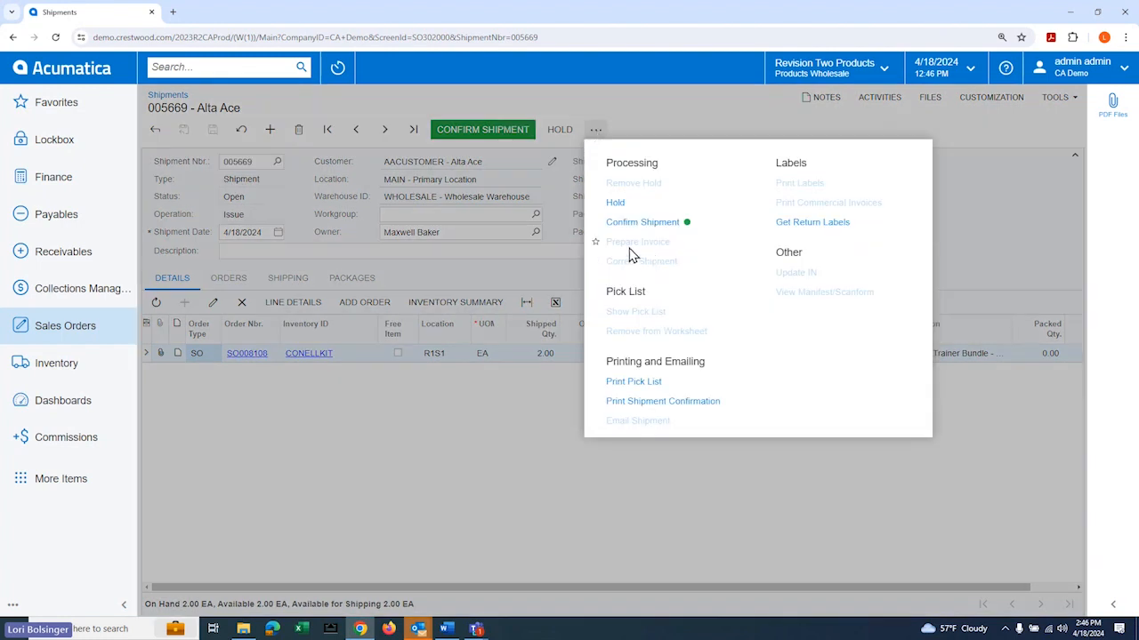
click(633, 382)
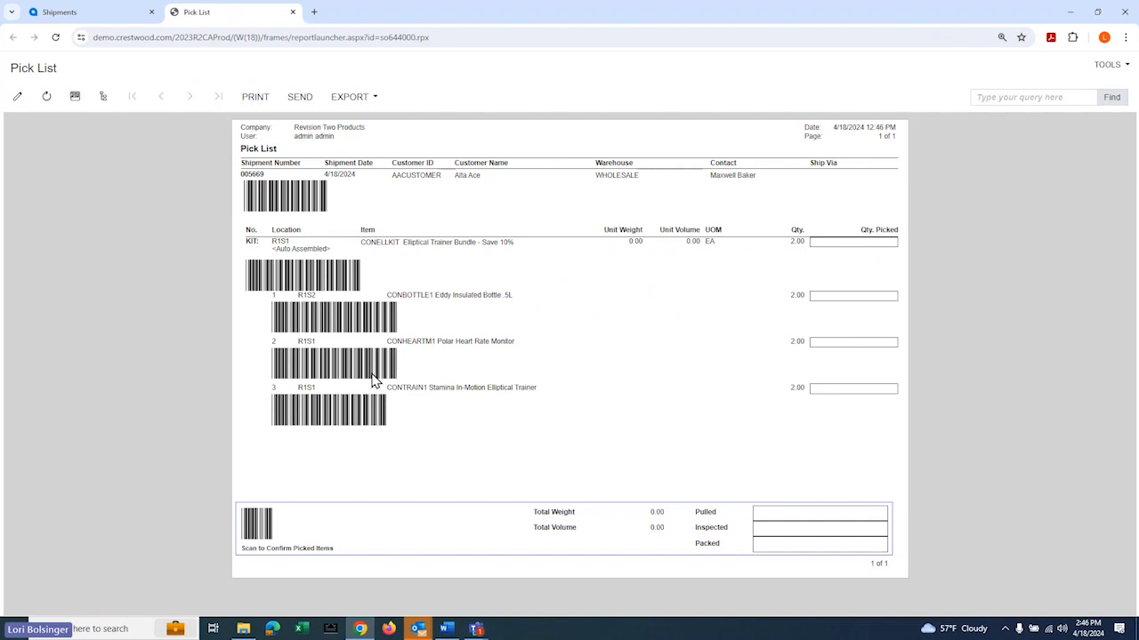
click(294, 12)
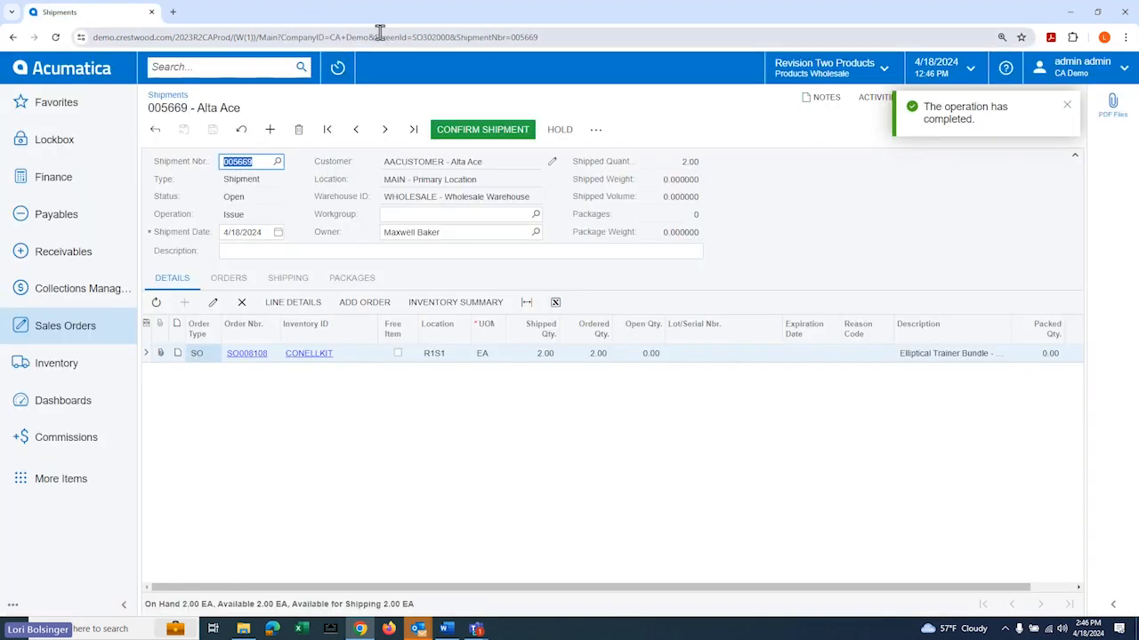
click(1067, 107)
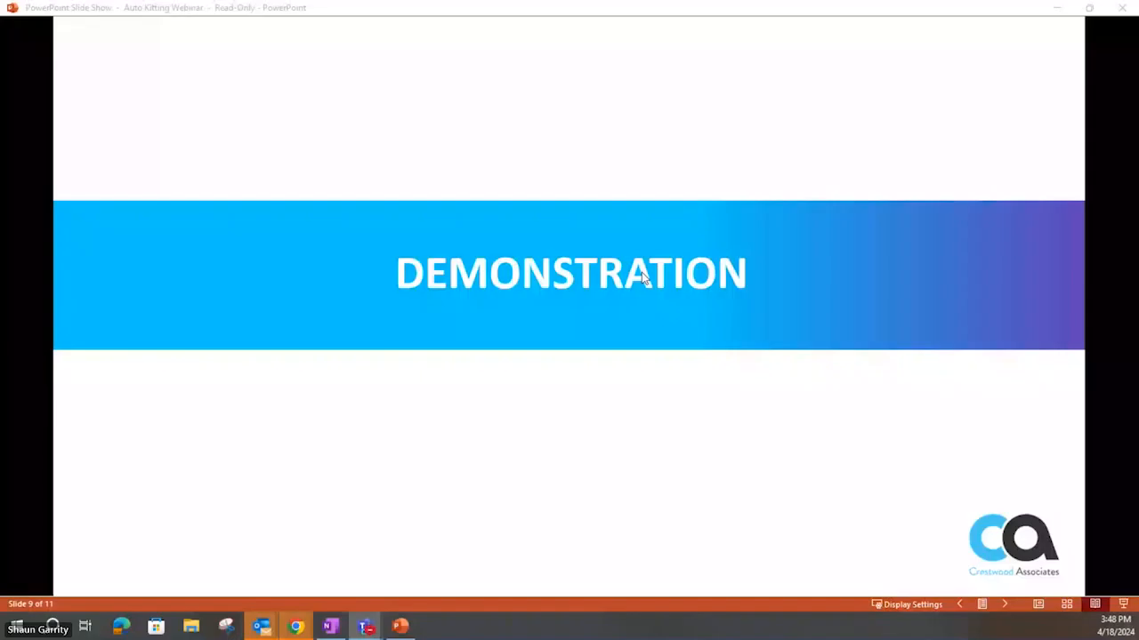
click(641, 273)
click(641, 273)
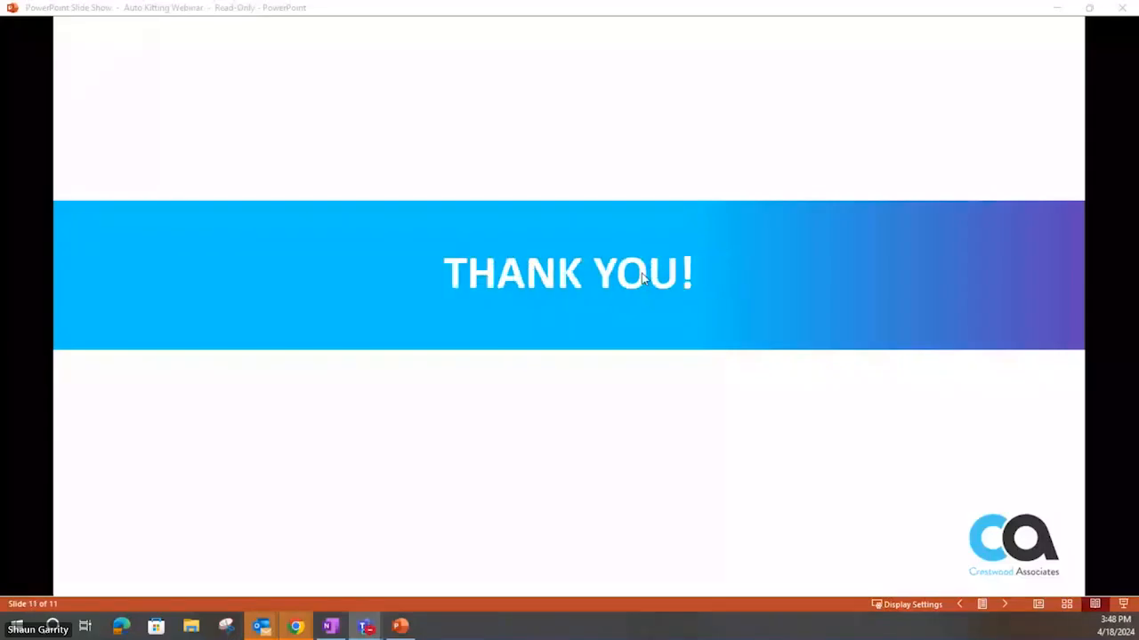
key(Left)
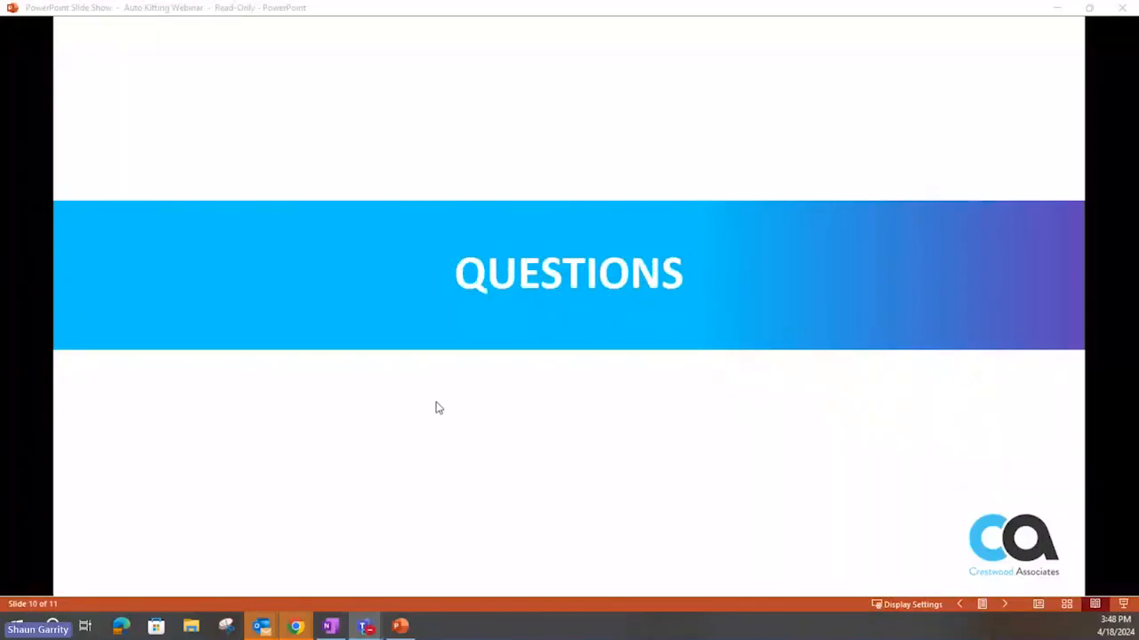